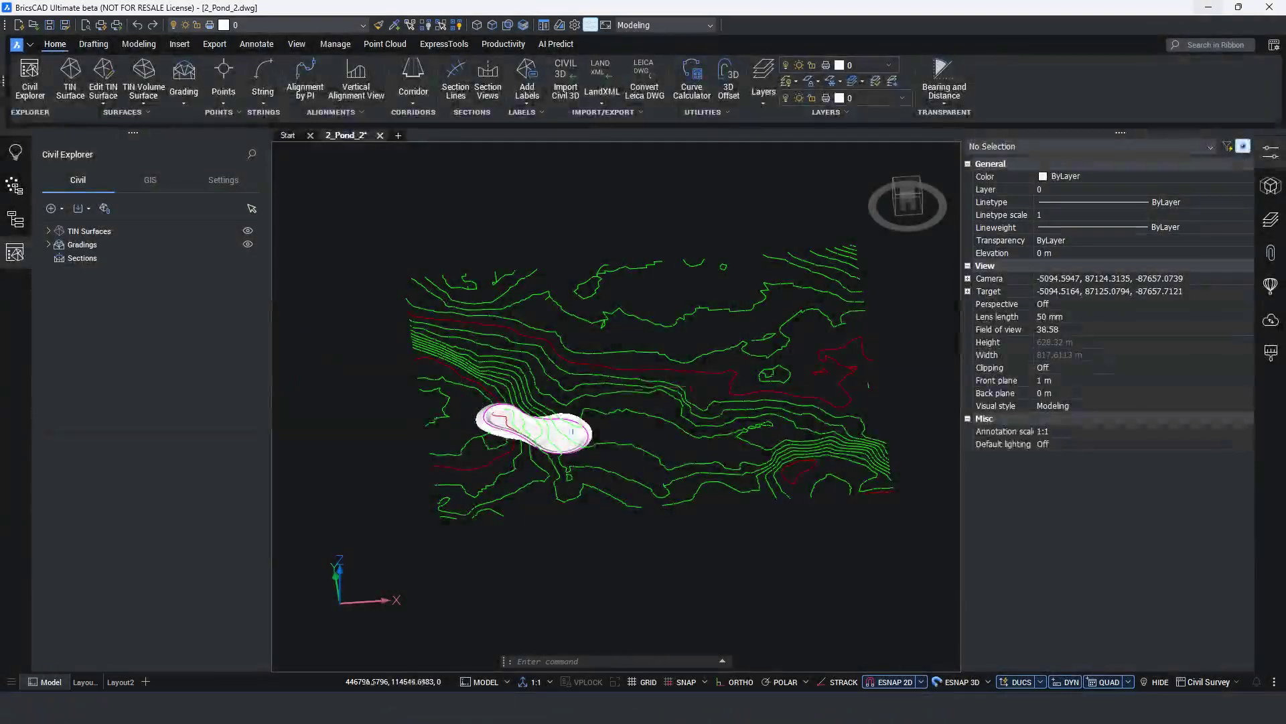
From the top view, draw a two-point PI alignment from the pond's upper-left end past its lower-right end.
left_click(908, 187)
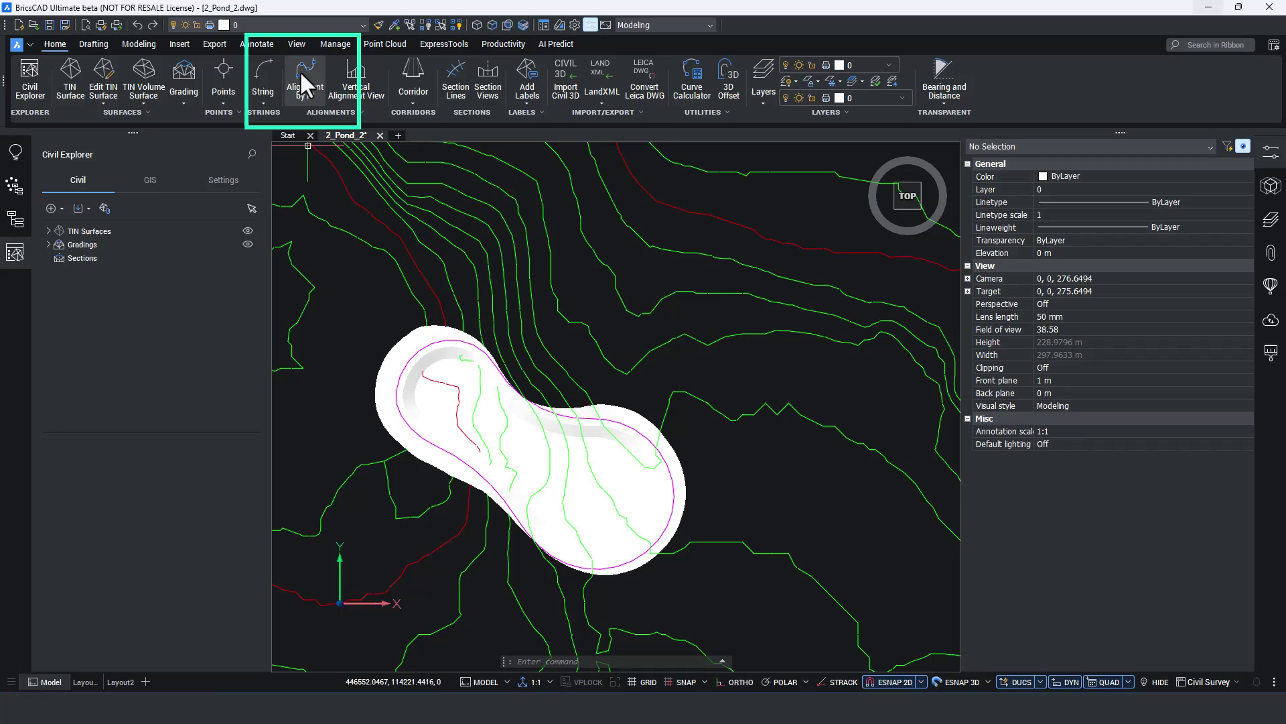
left_click(301, 72)
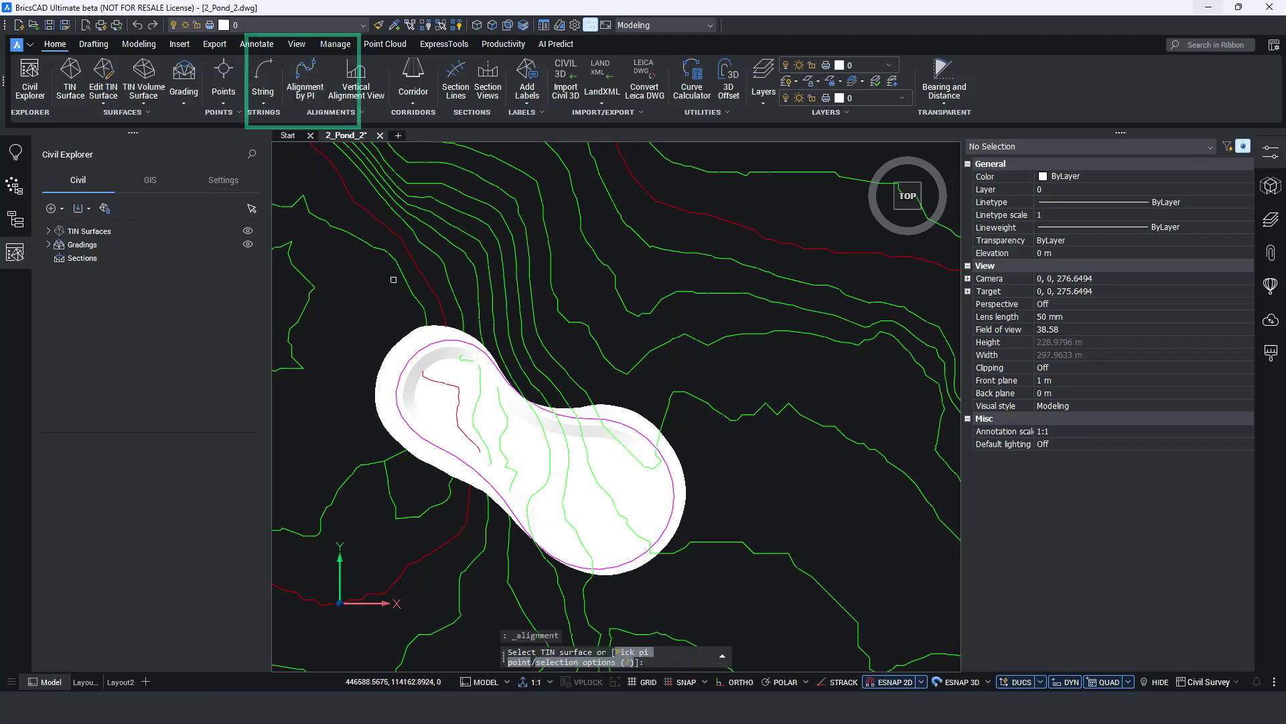
key("Return")
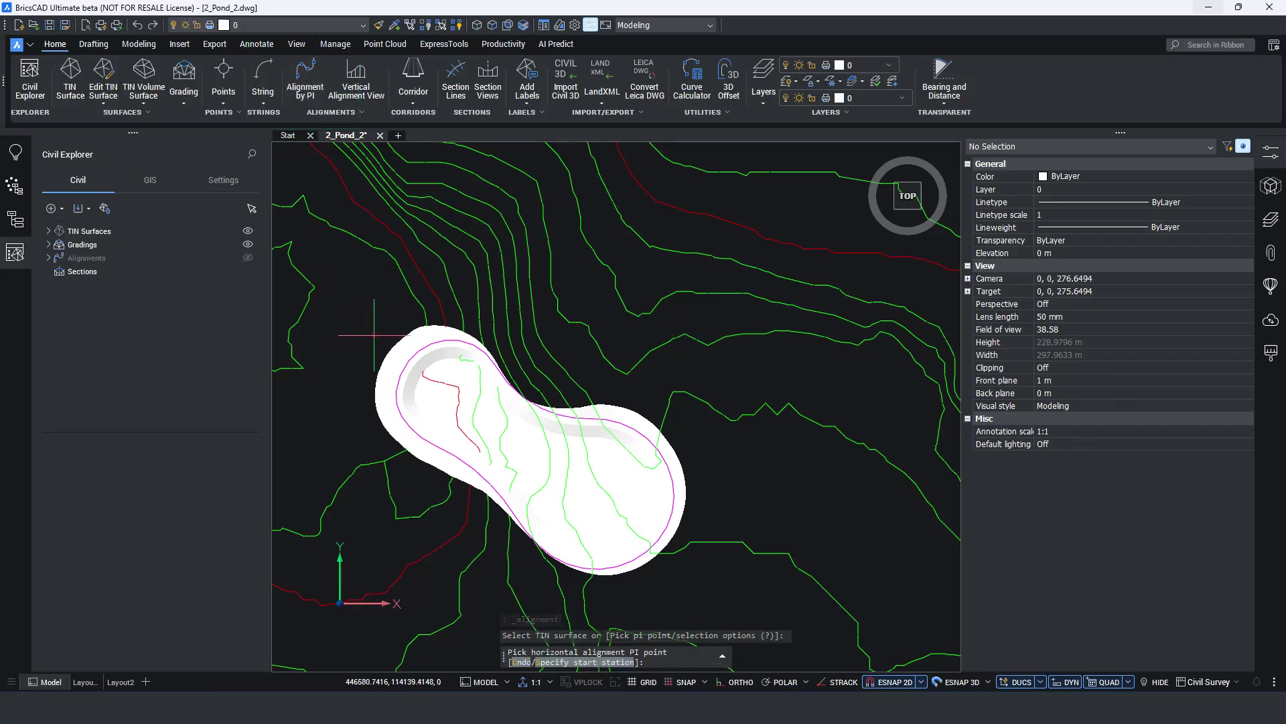
left_click(374, 335)
left_click(675, 564)
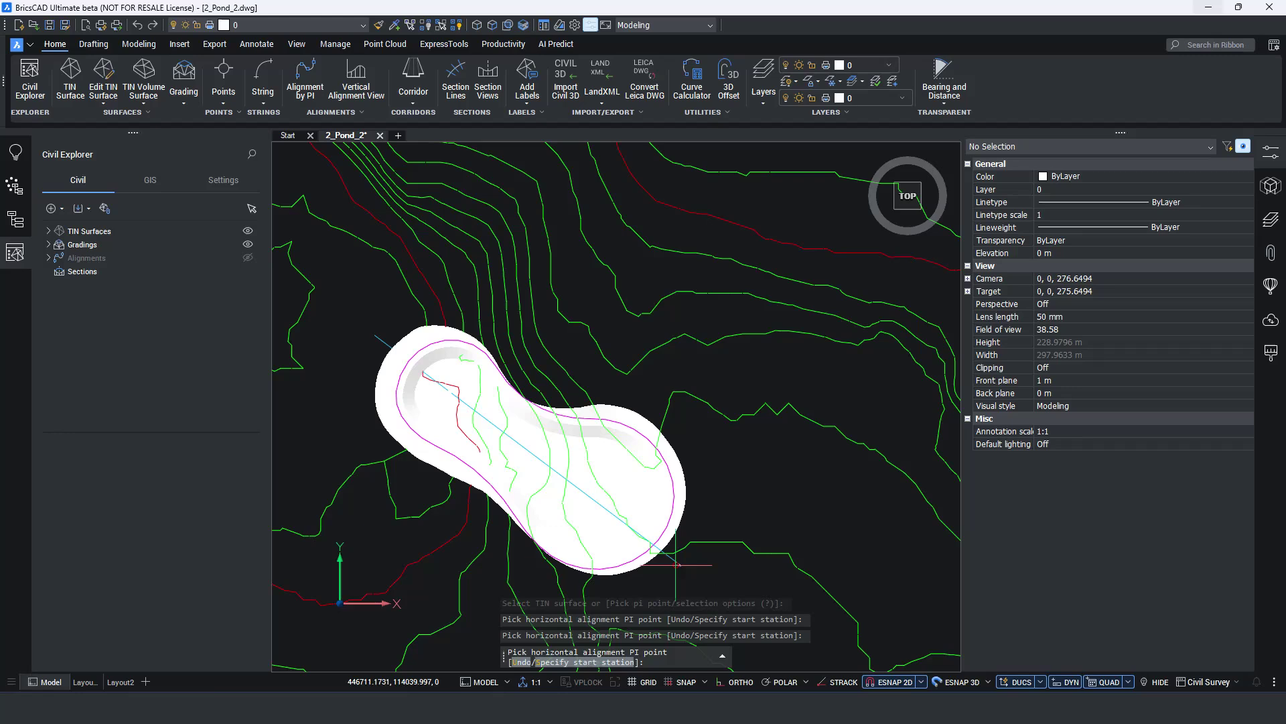
key("Return")
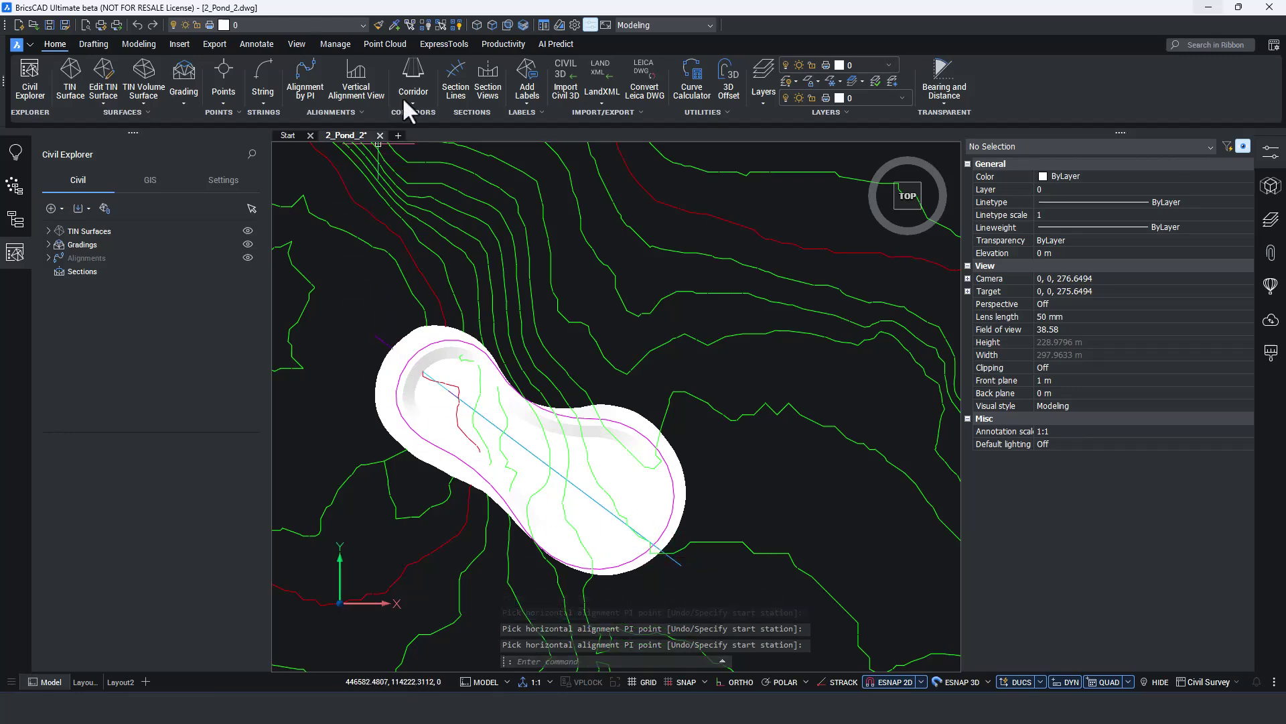
Create a section line group on the new alignment, on layer Sections, with left and right widths of 44.
left_click(457, 78)
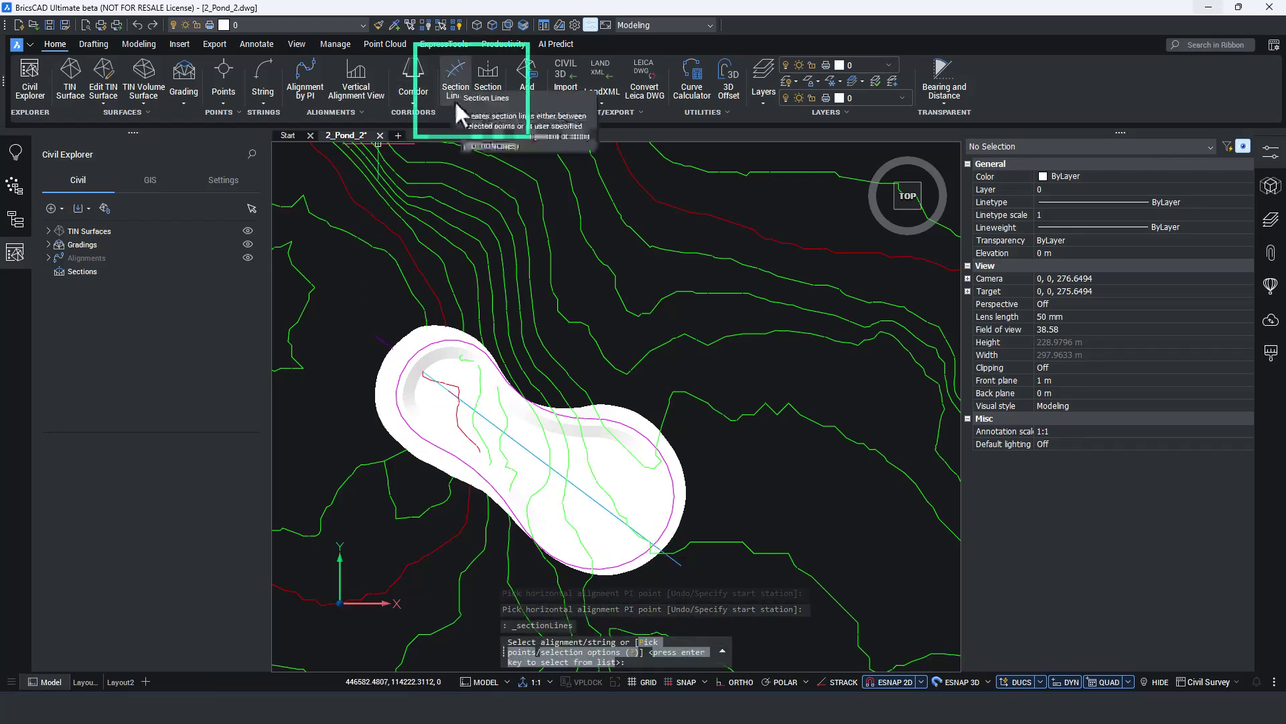
left_click(679, 563)
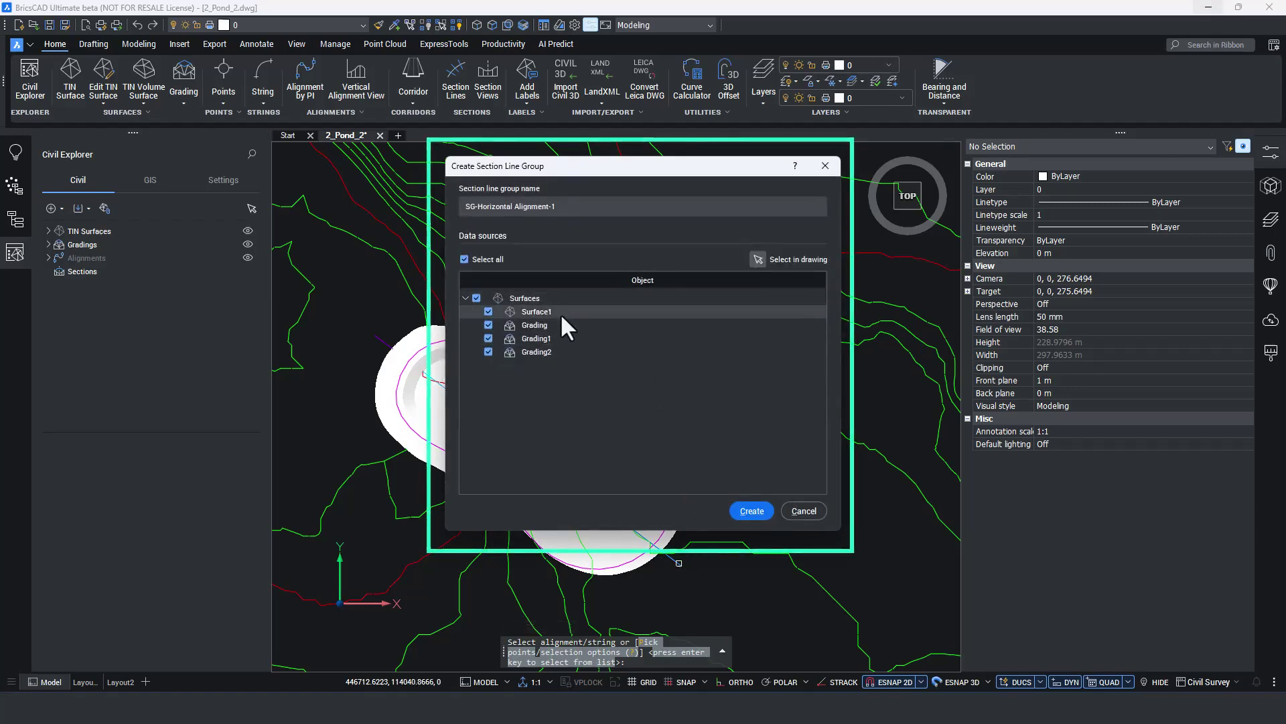
left_click(749, 510)
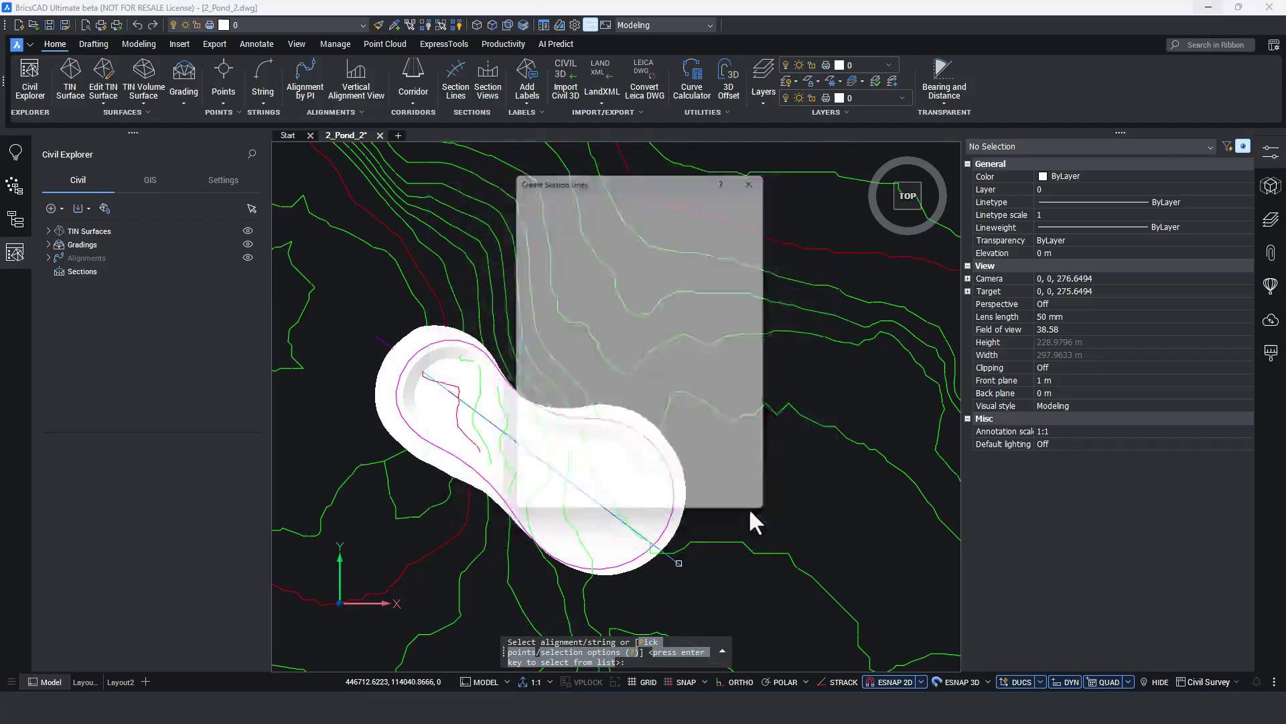
left_click(737, 248)
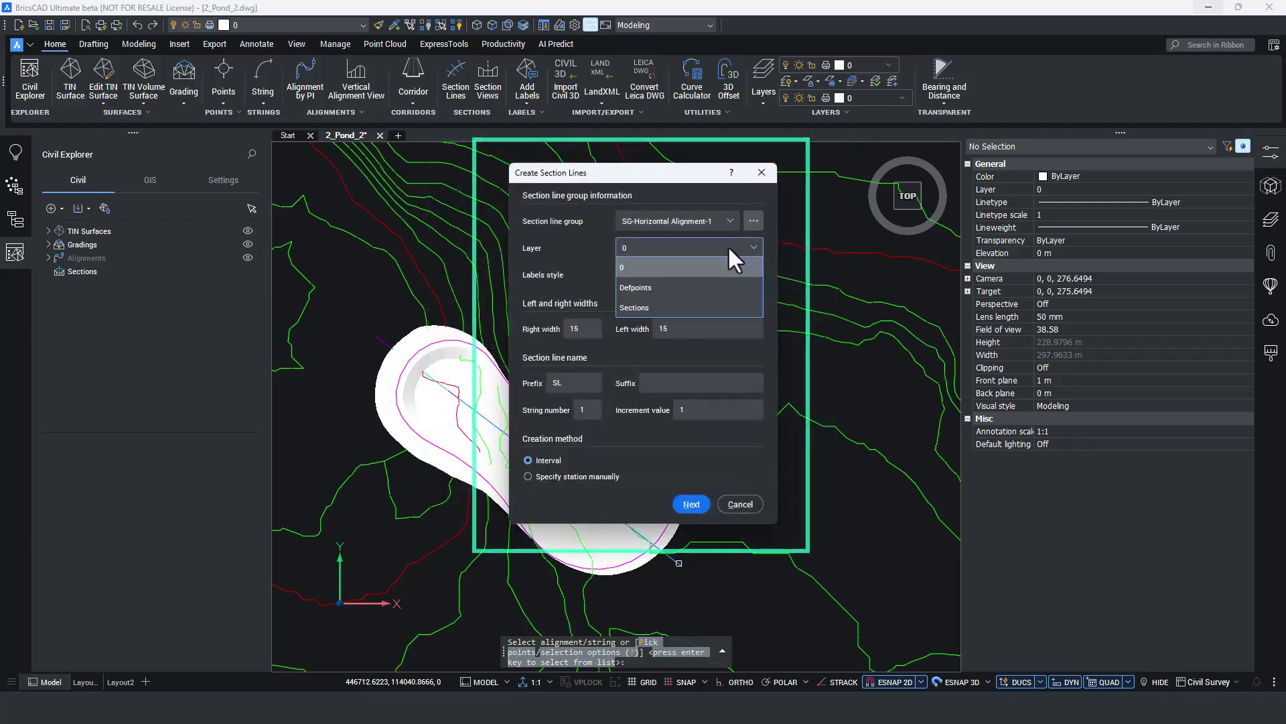
left_click(674, 307)
left_click(577, 329)
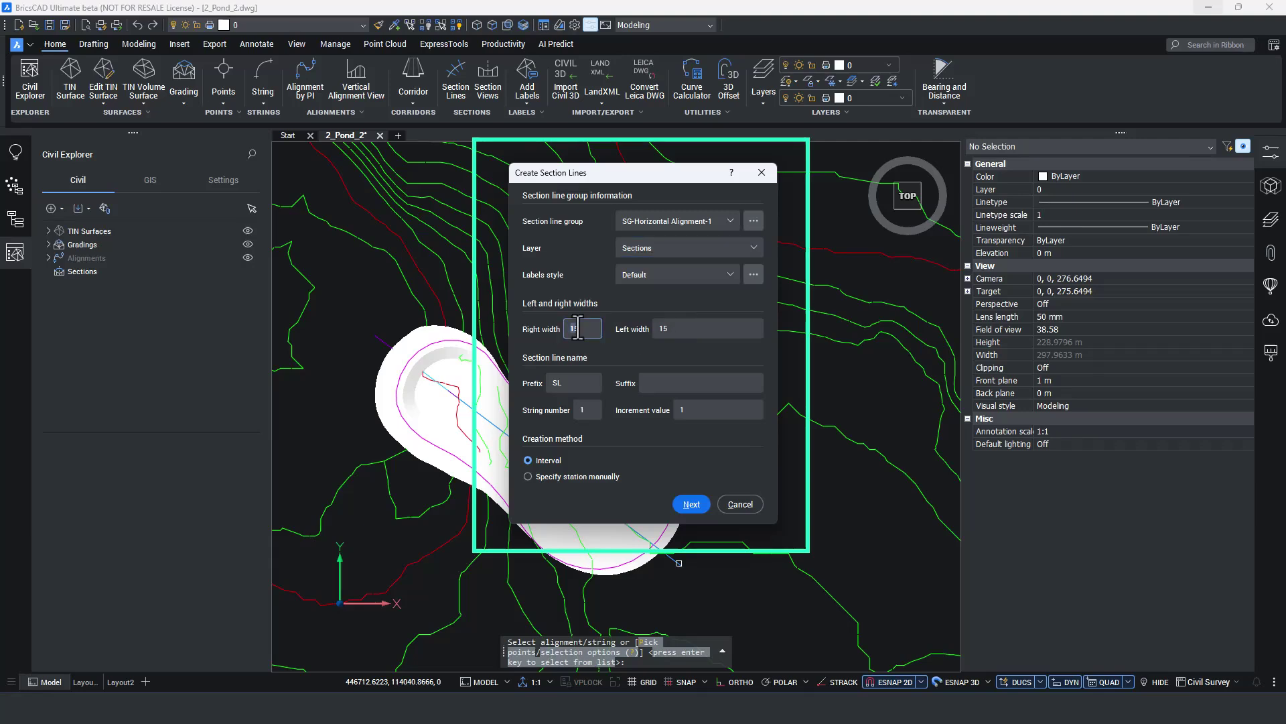
type("44")
double_click(712, 332)
type("44")
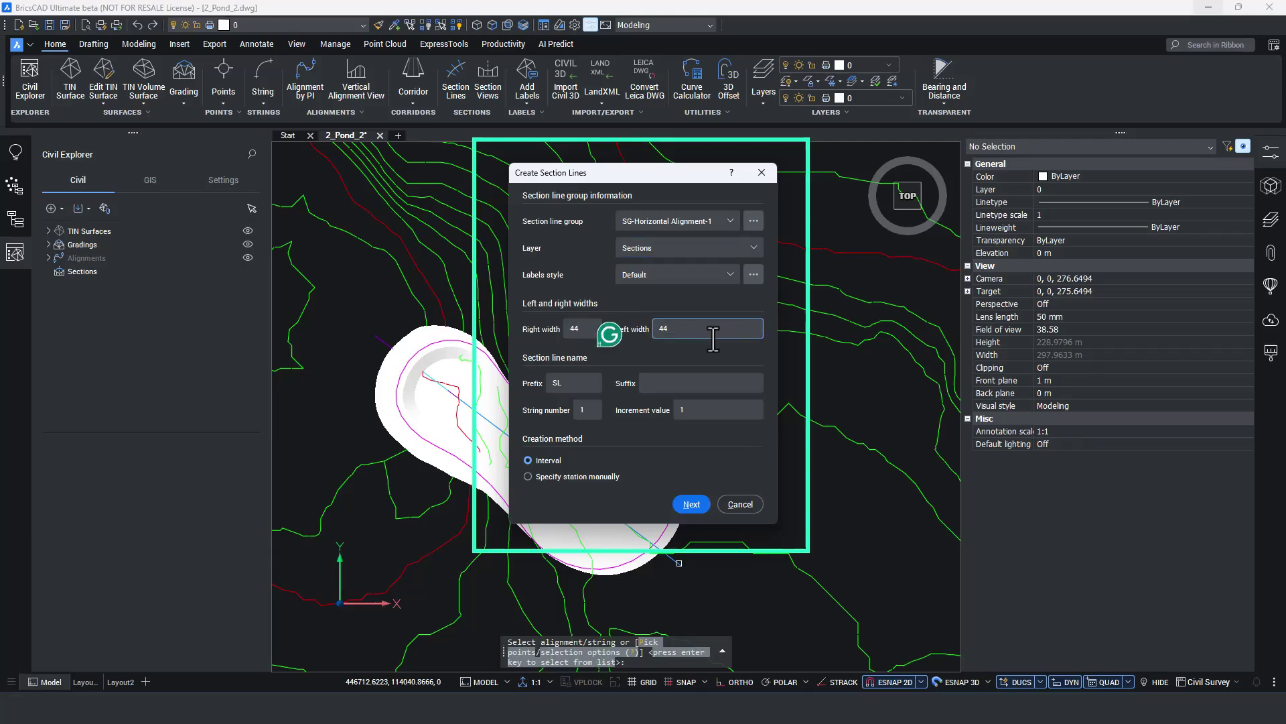
Pick the start station and an end station of 0+147.11, then create section lines SL1–SL7.
left_click(691, 504)
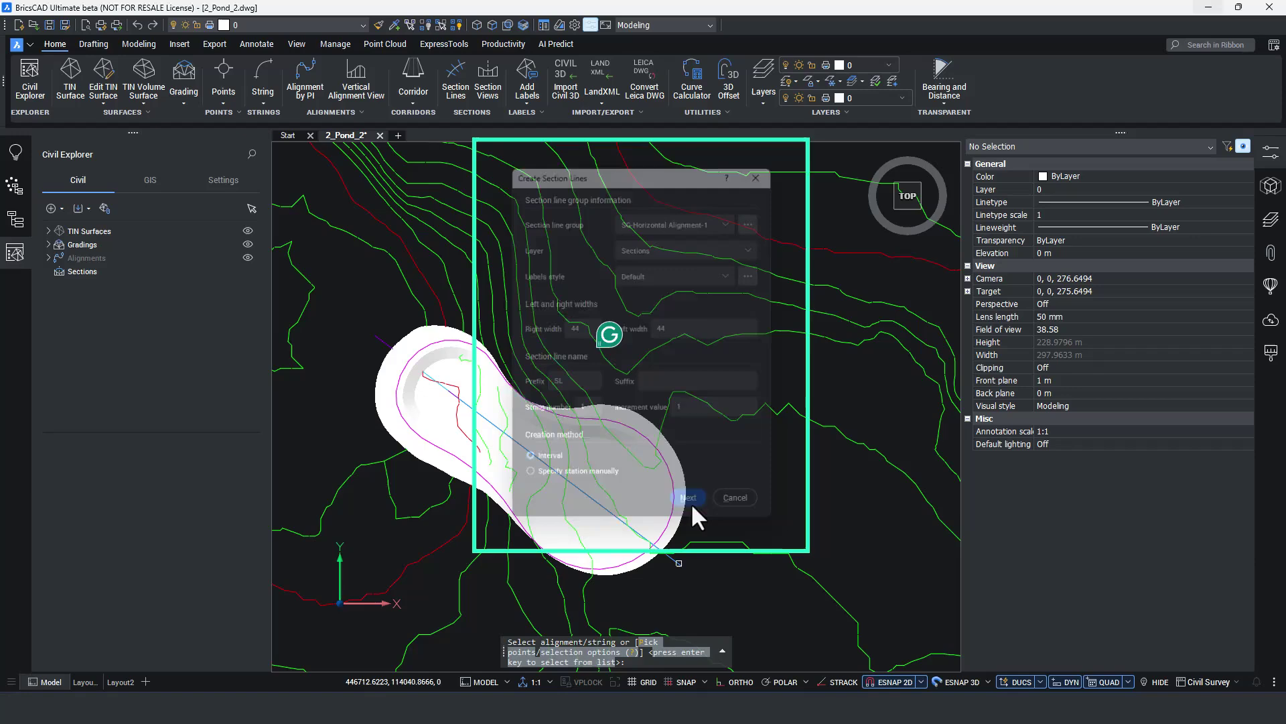
left_click(757, 231)
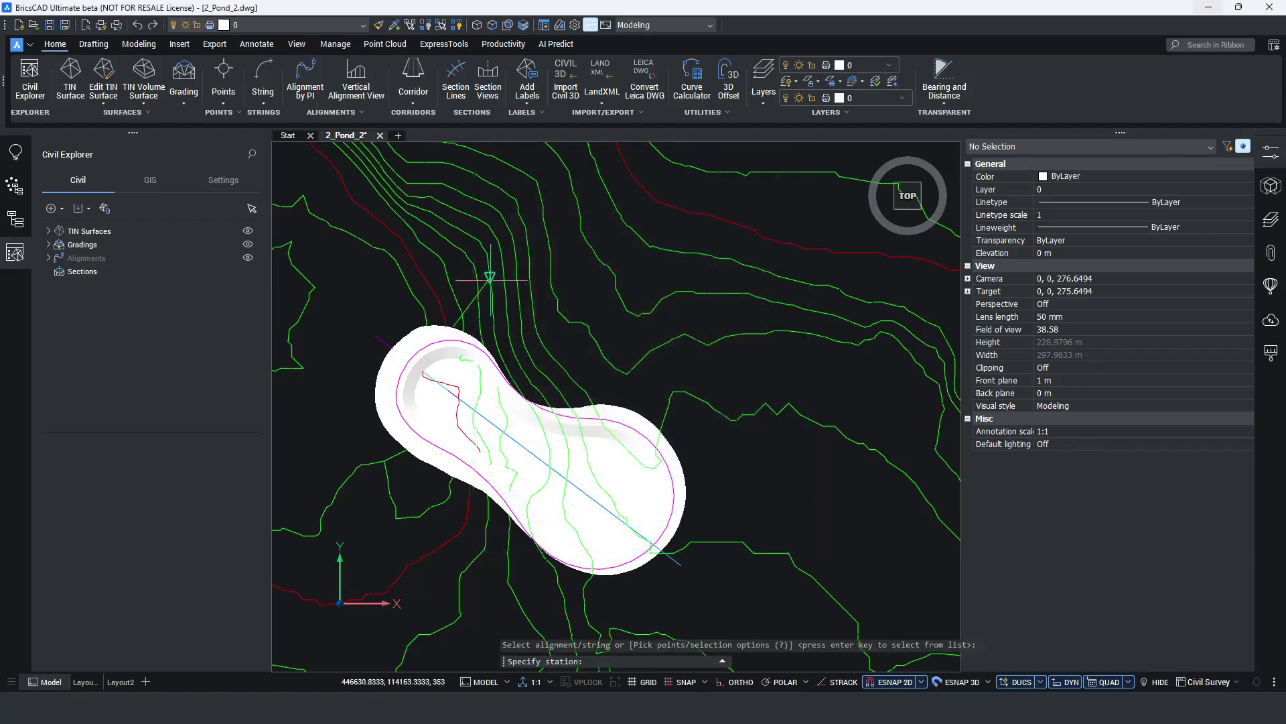
left_click(492, 246)
left_click(757, 261)
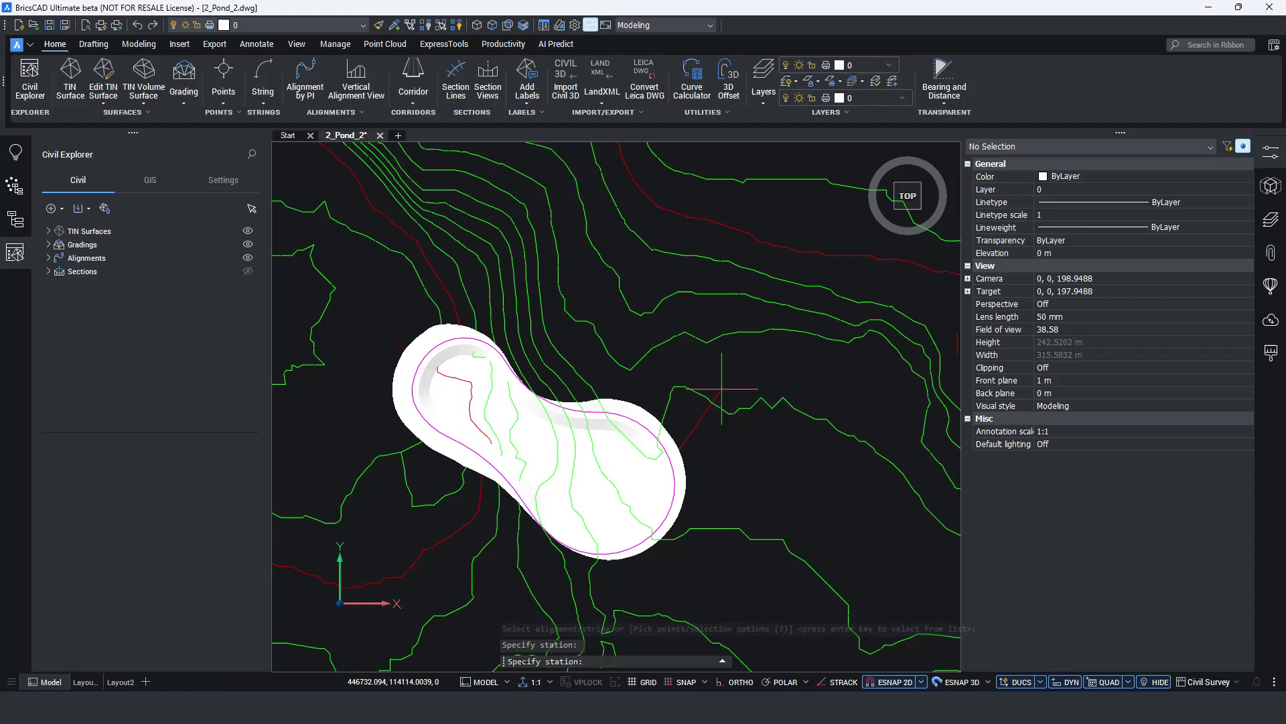
left_click(737, 410)
left_click(688, 494)
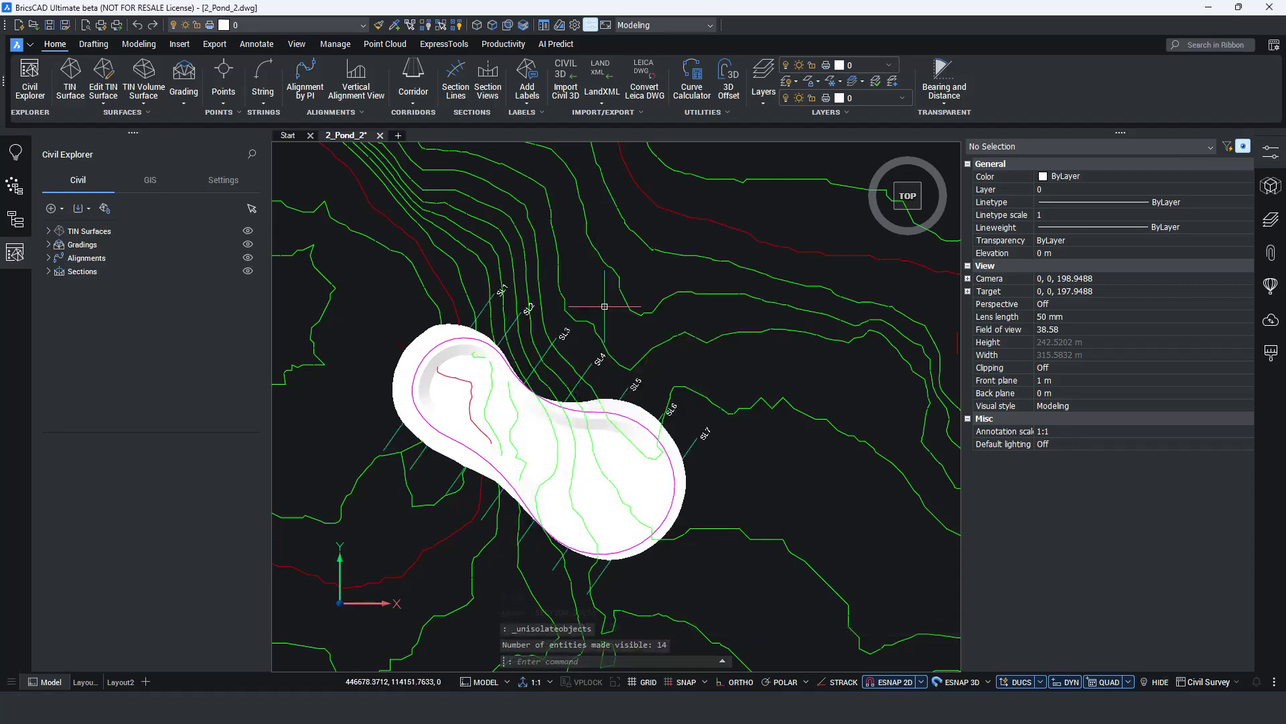
Start Section Views and choose the section line group on Horizontal Alignment.
scroll(578, 445, "up", 2)
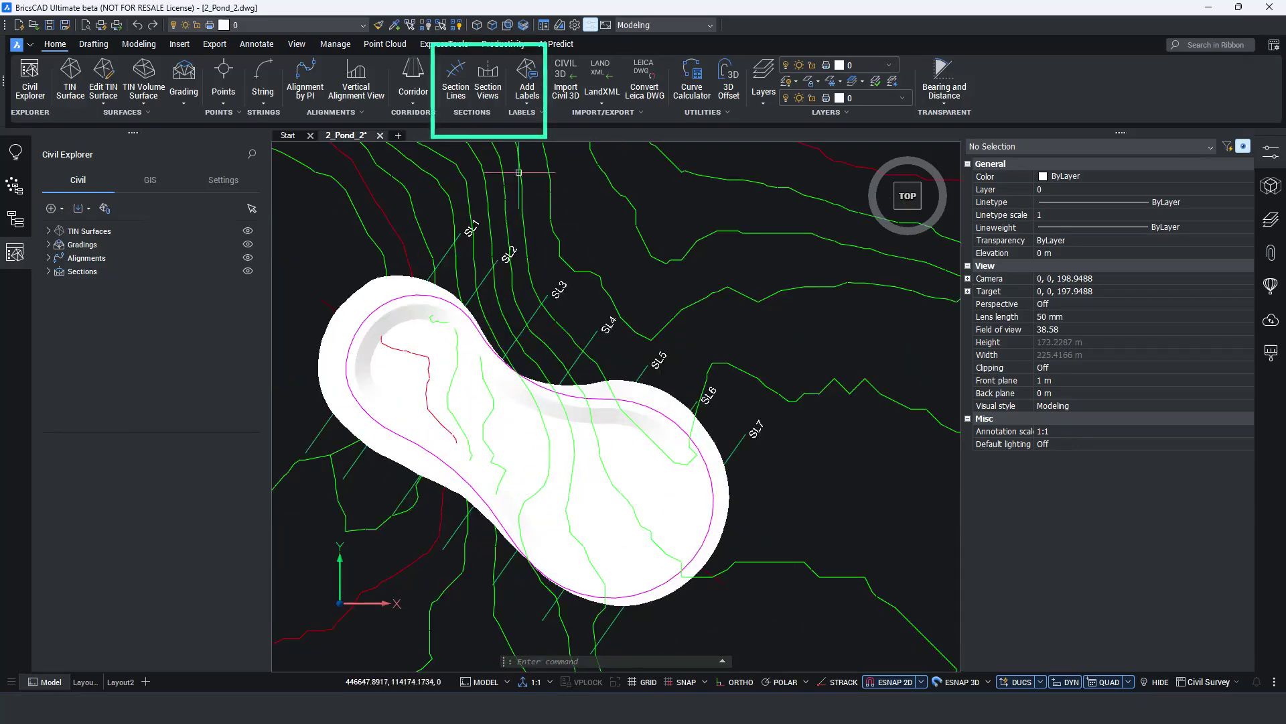
left_click(489, 86)
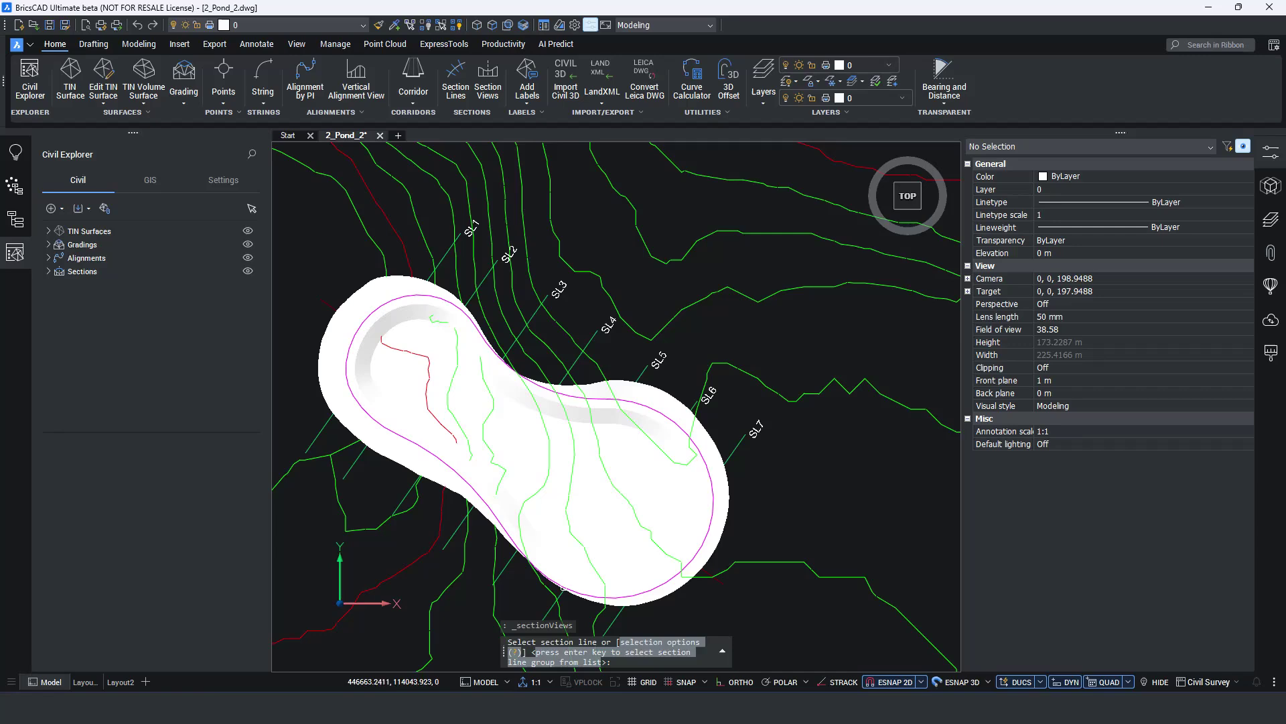
key("Return")
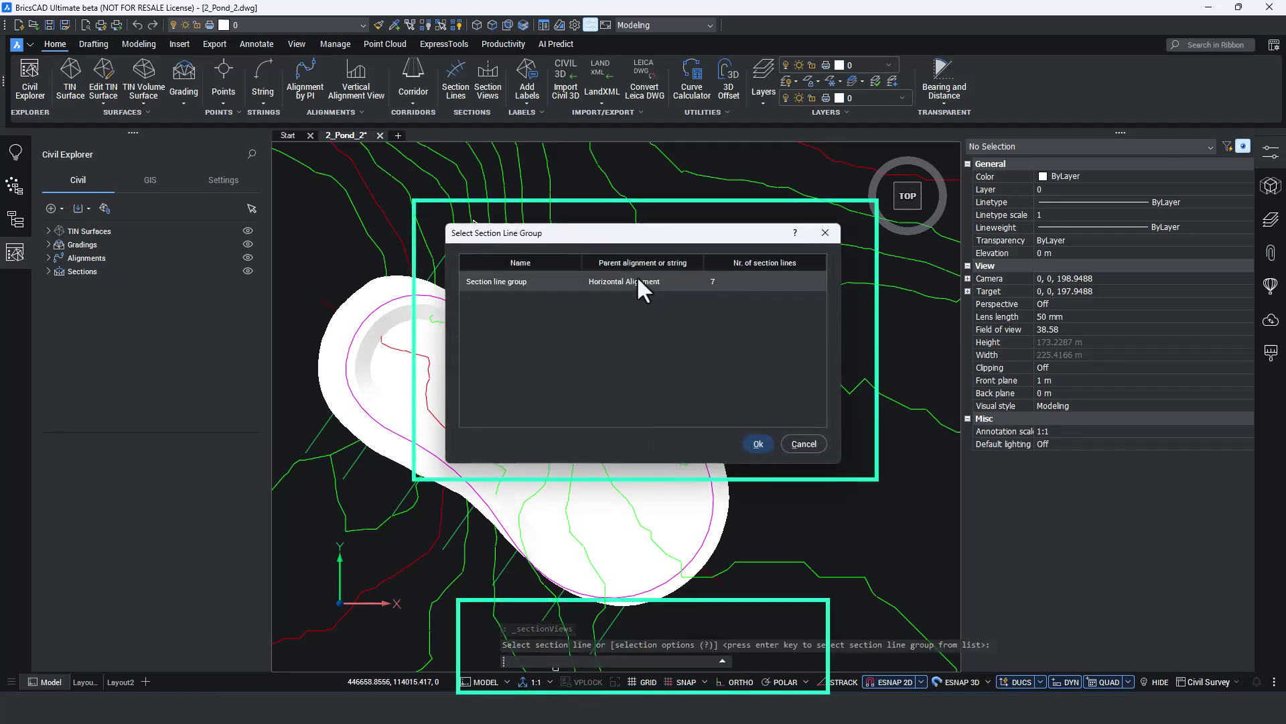
left_click(723, 279)
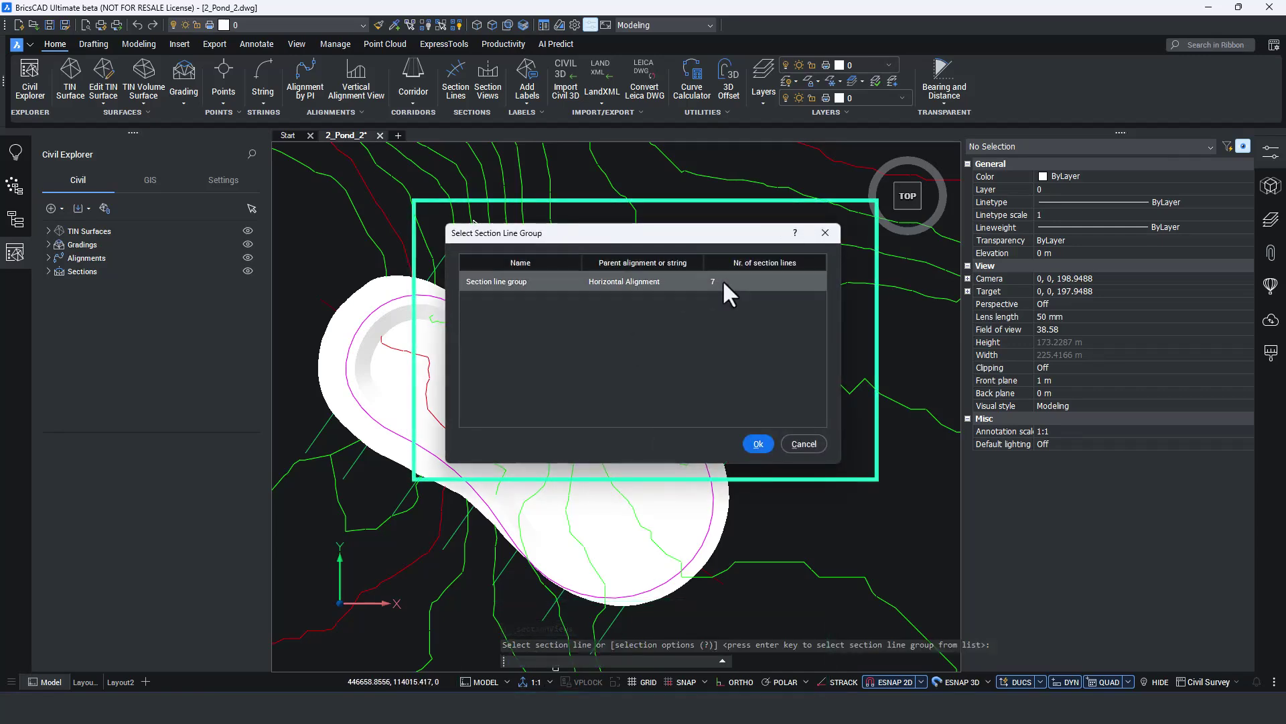
left_click(763, 445)
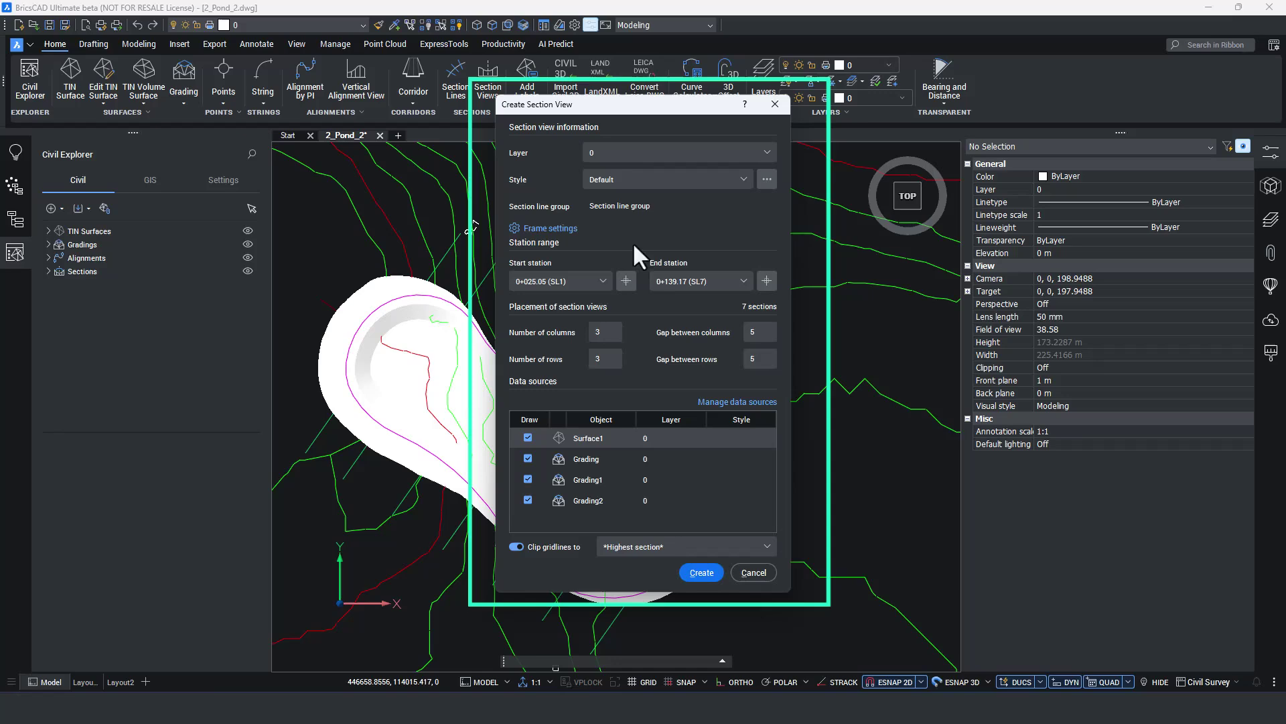
Set the gap between rows to 44 and keep the Surface1 and grading data sources unchanged.
double_click(761, 359)
type("44")
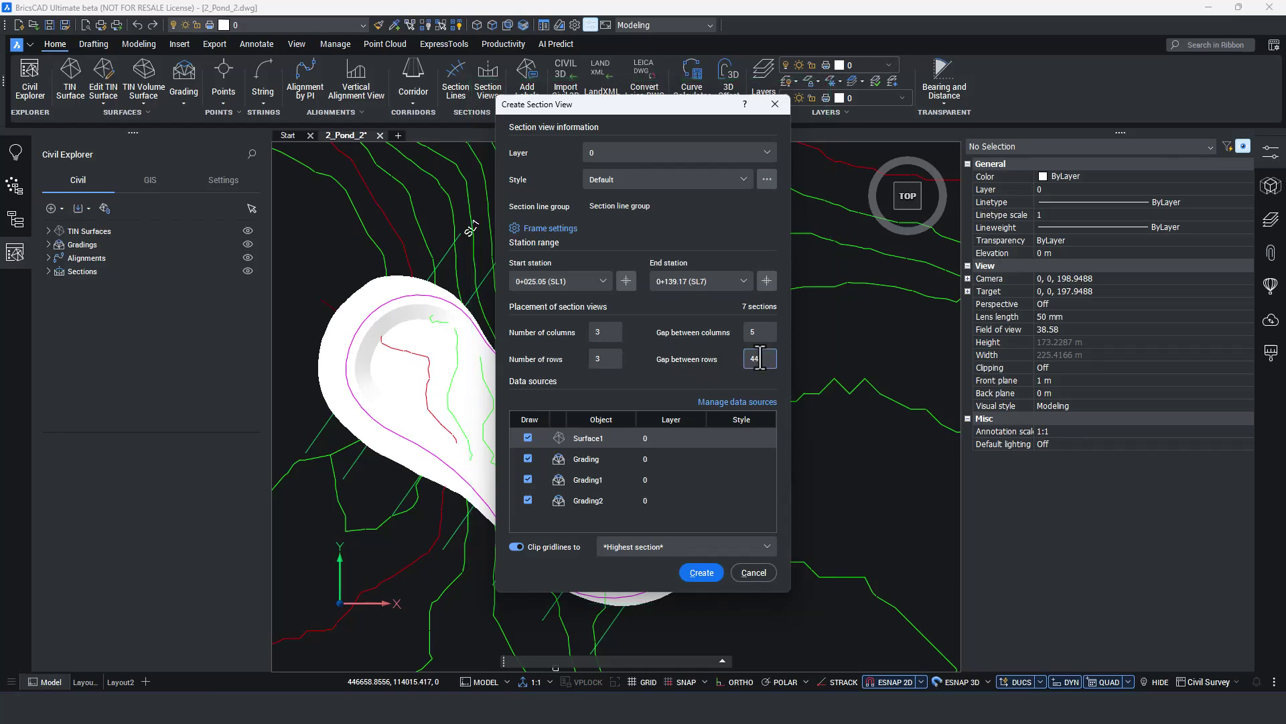
left_click(714, 401)
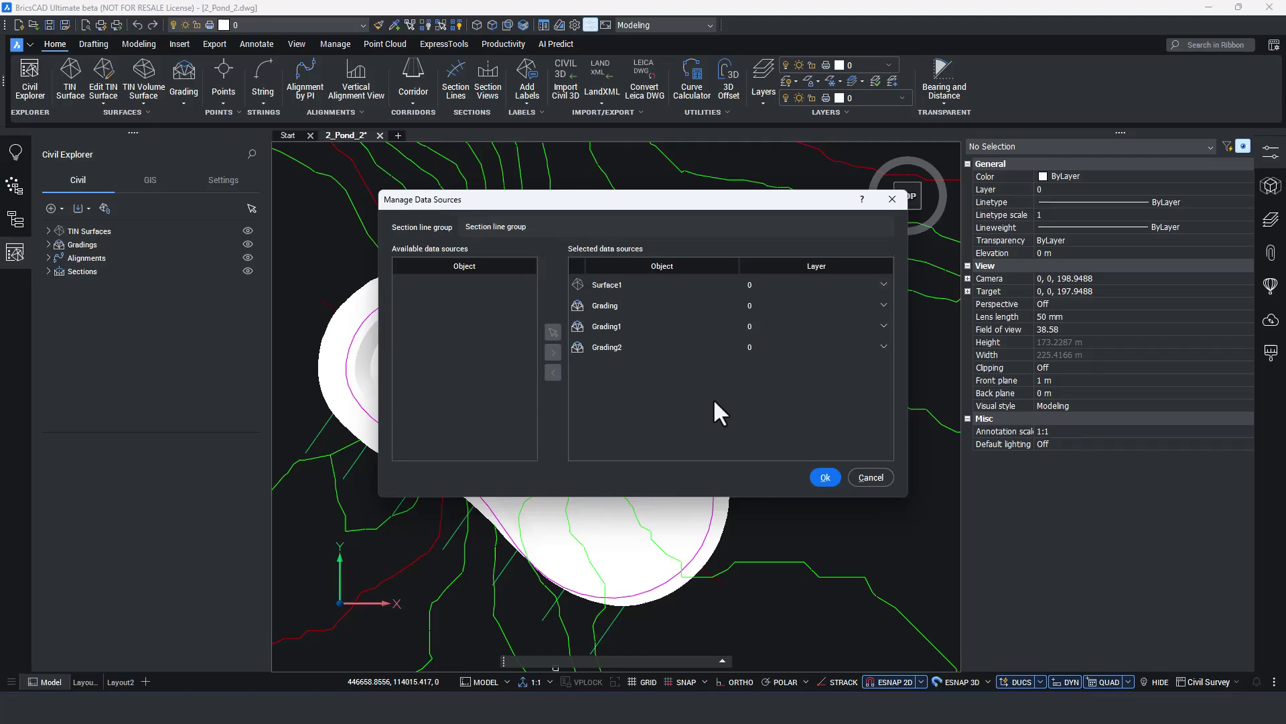
left_click(825, 477)
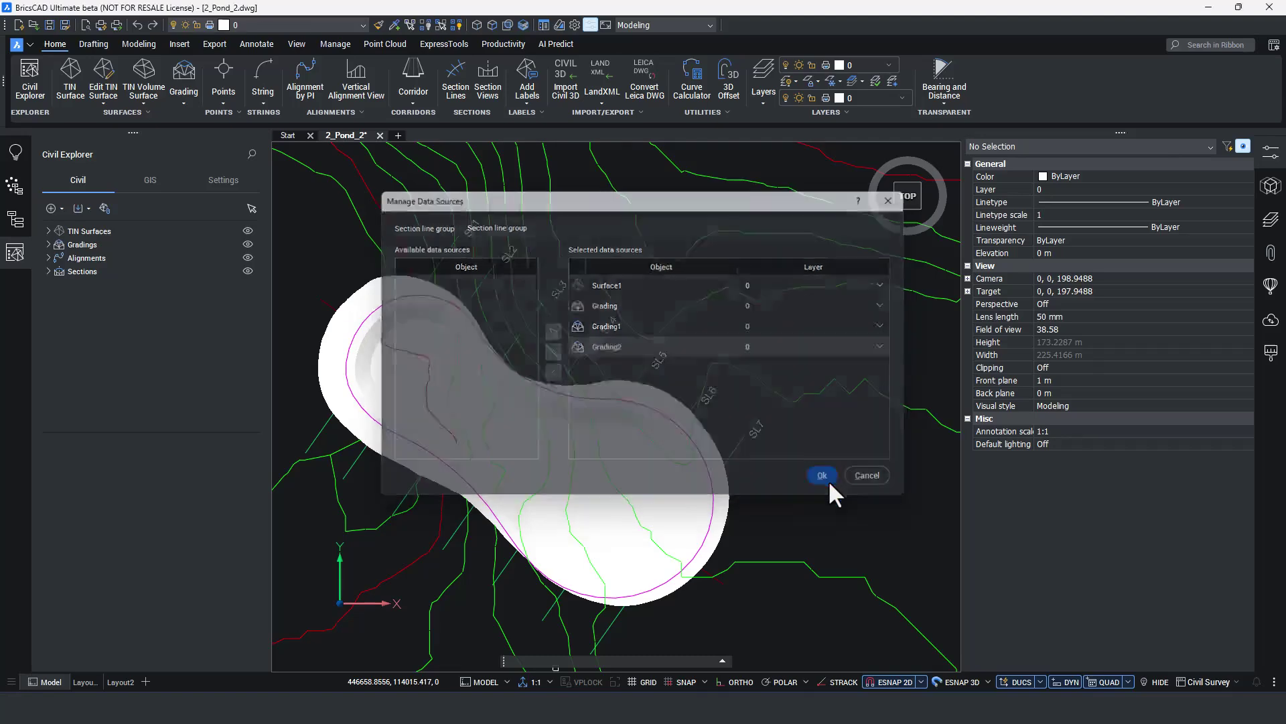
Create the seven section views and place them in three rows right of the pond contours.
left_click(698, 573)
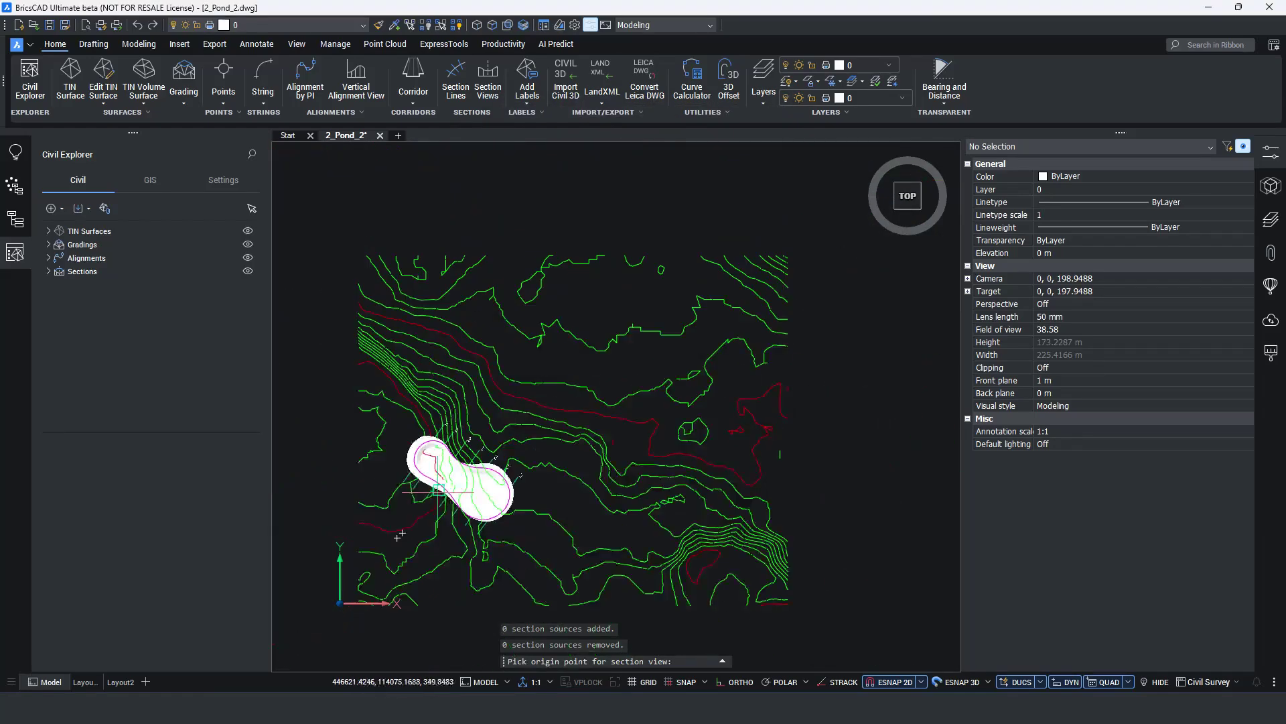
middle_click_drag(857, 405, 746, 416)
left_click(709, 362)
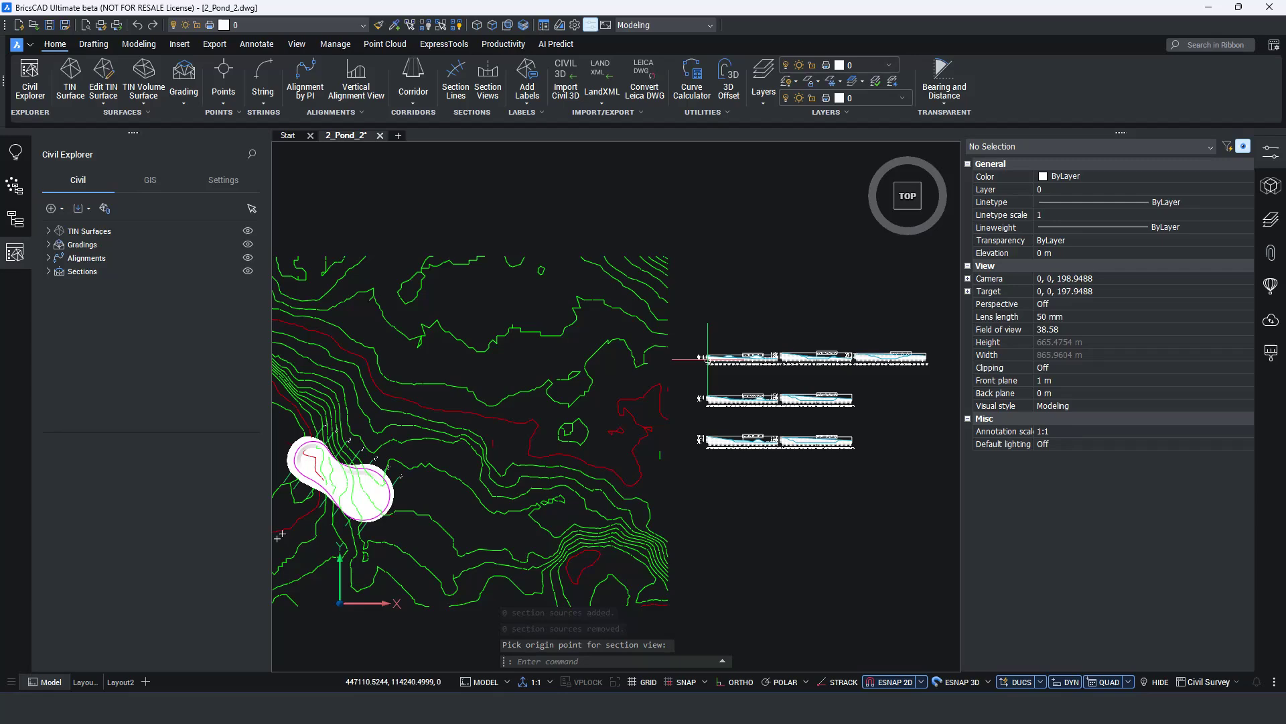
scroll(847, 390, "up", 6)
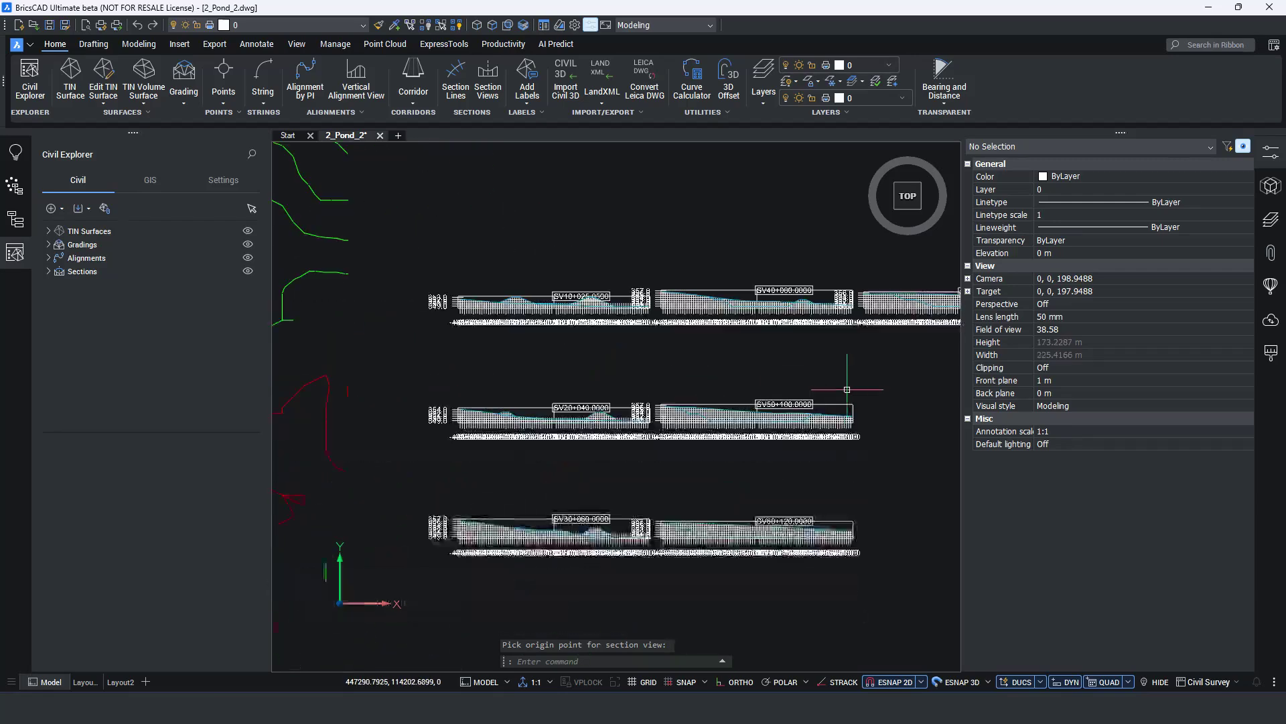
middle_click_drag(750, 352, 620, 358)
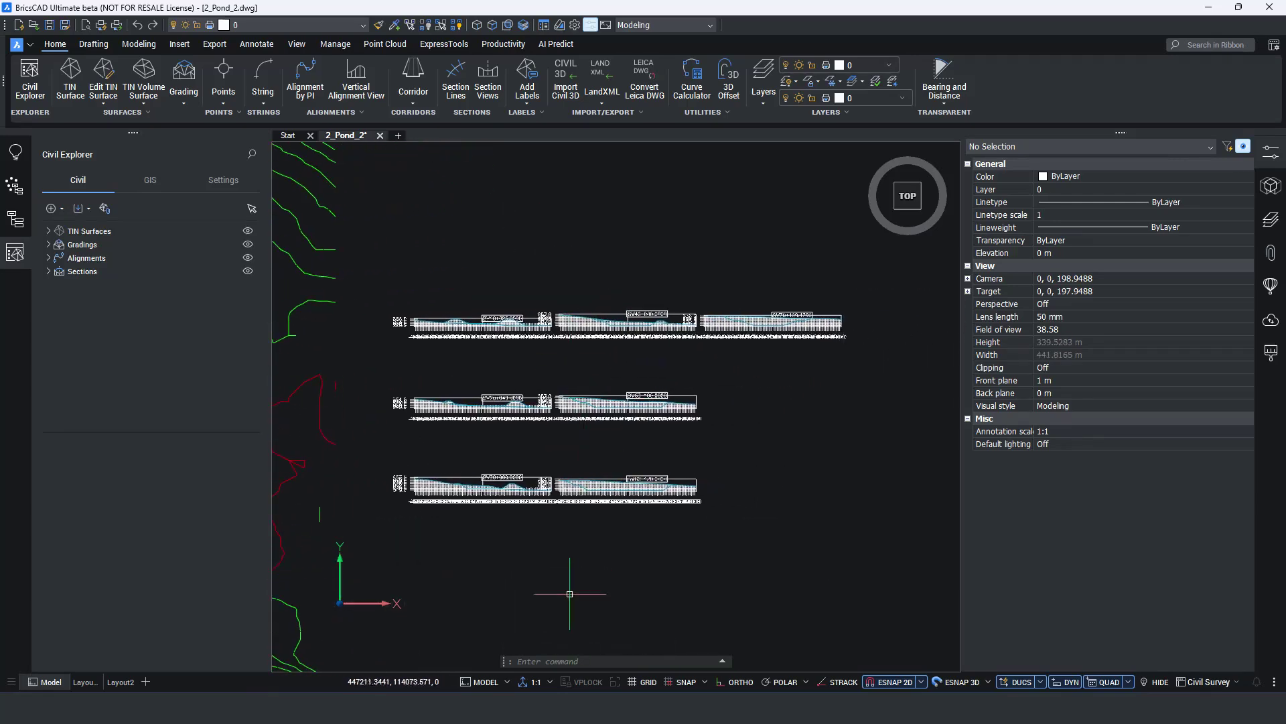
Set the annotation scale to 10:1 and zoom in on the first section view.
left_click(549, 681)
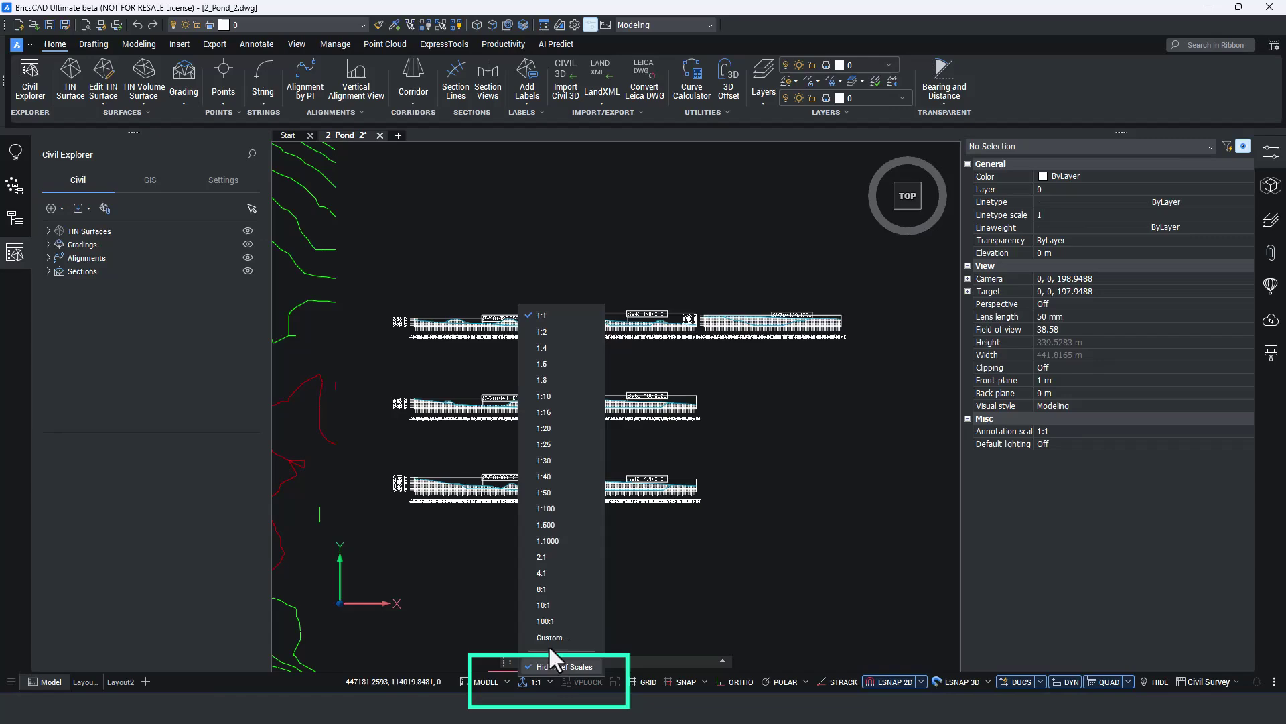
left_click(553, 605)
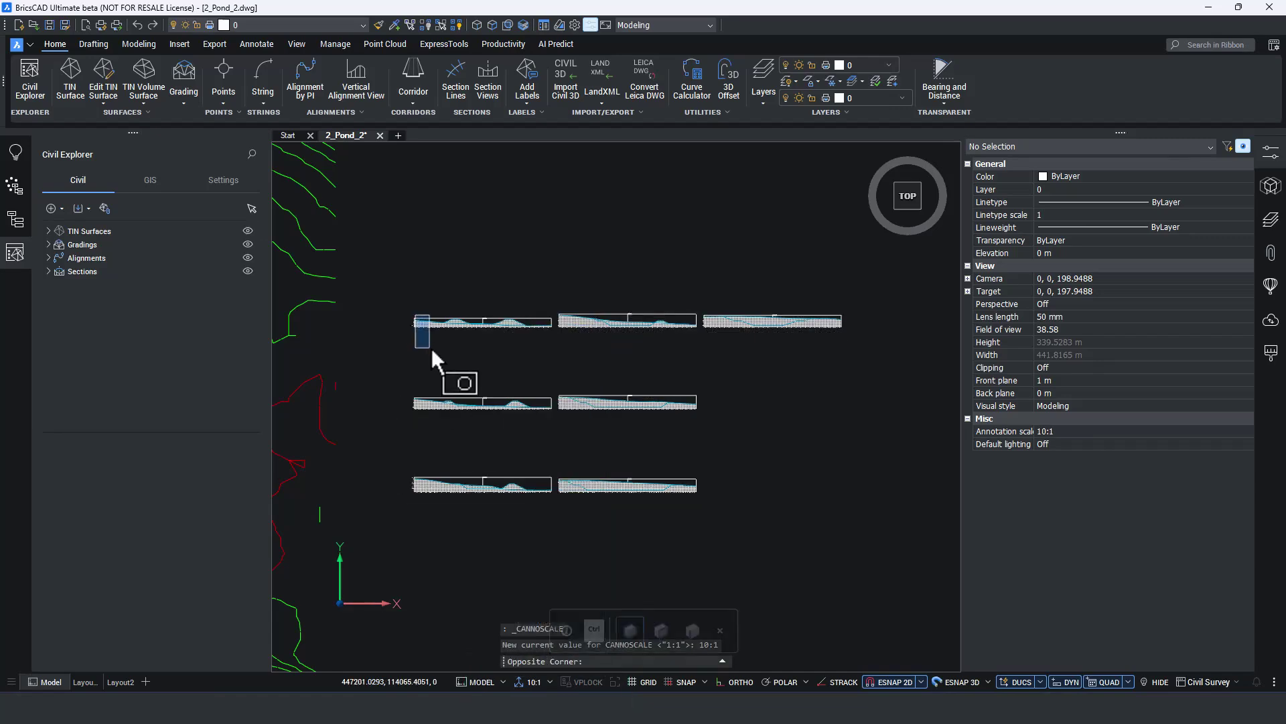
left_click(433, 348)
scroll(432, 335, "up", 7)
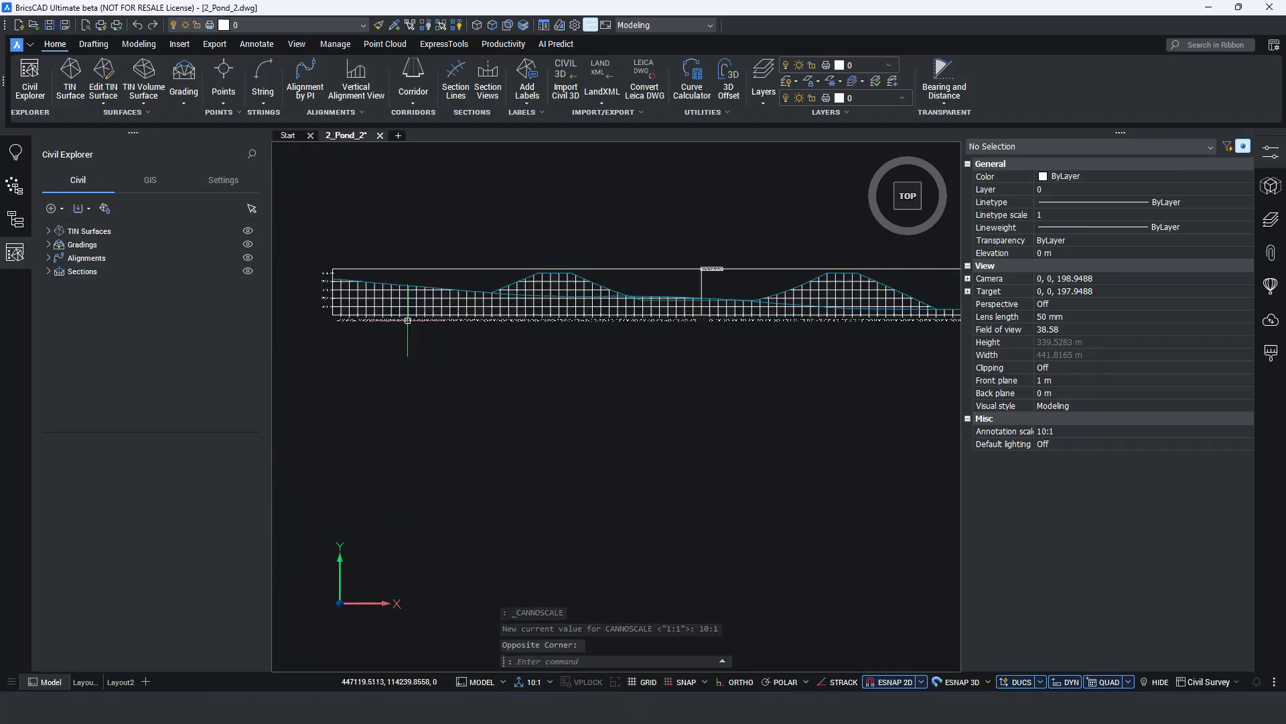
Copy the Default section view style, name it Section, and set its vertical exaggeration to 5.
left_click(223, 179)
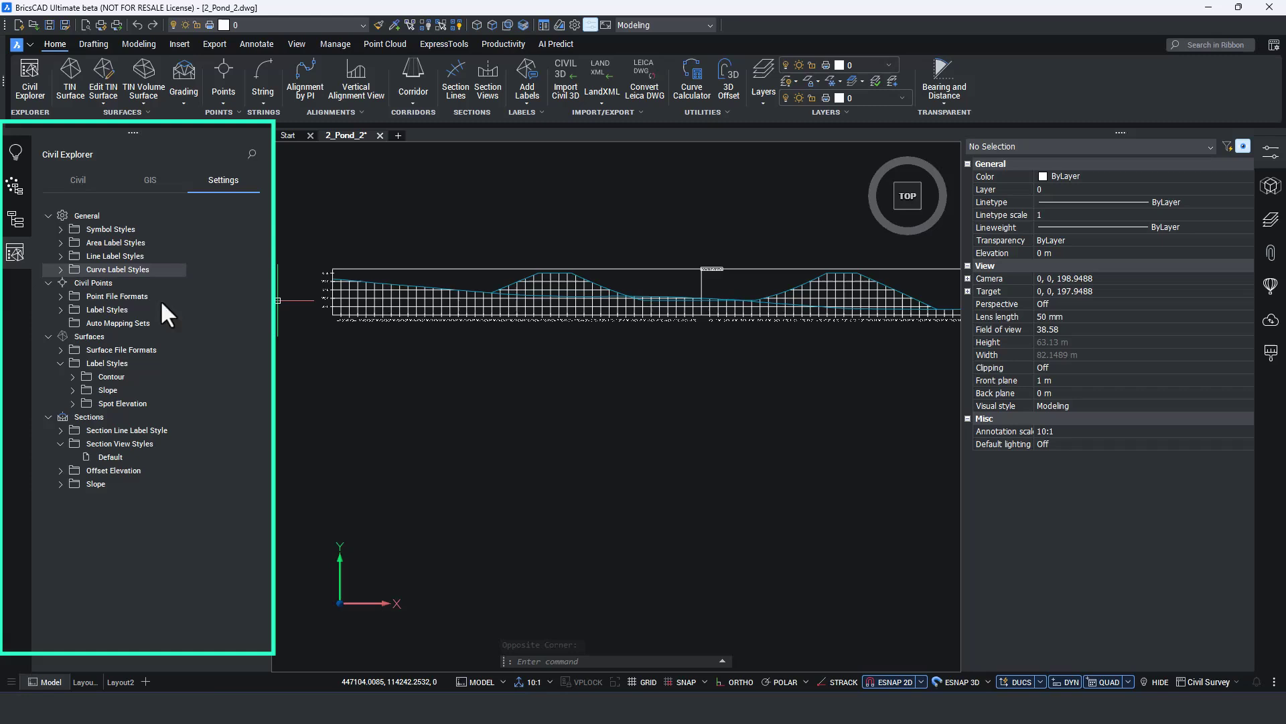
right_click(103, 457)
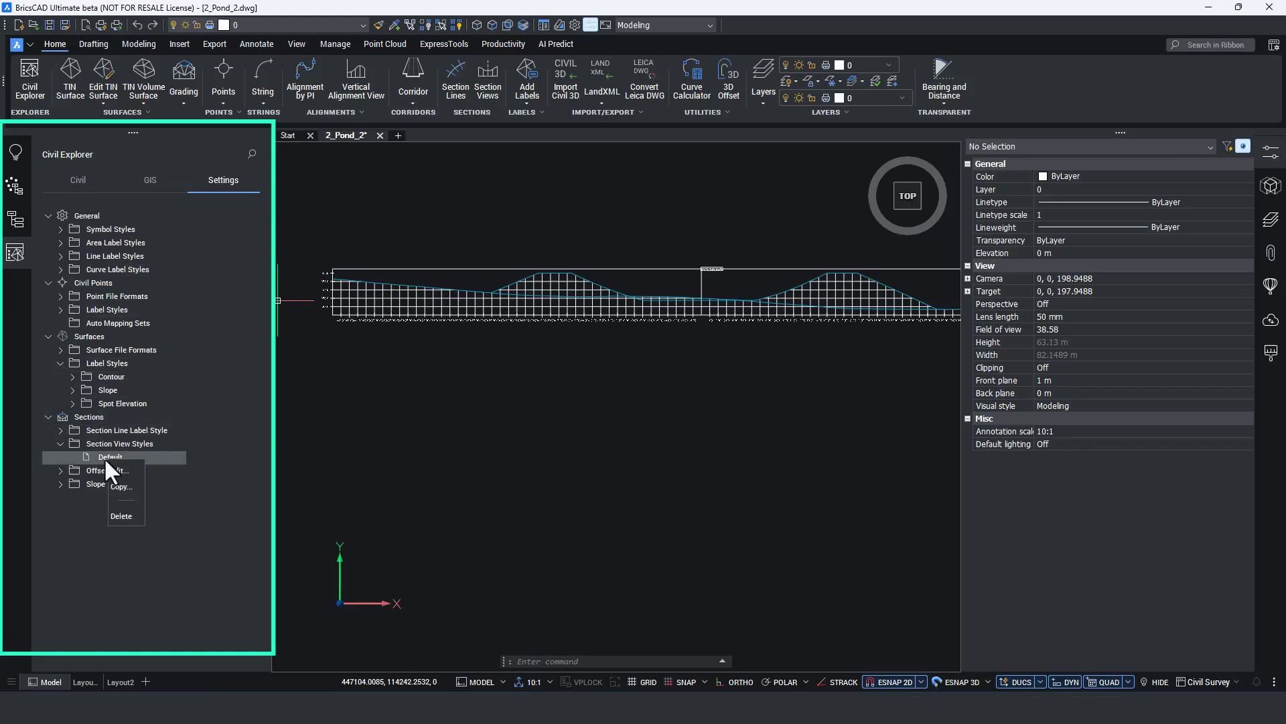
left_click(119, 486)
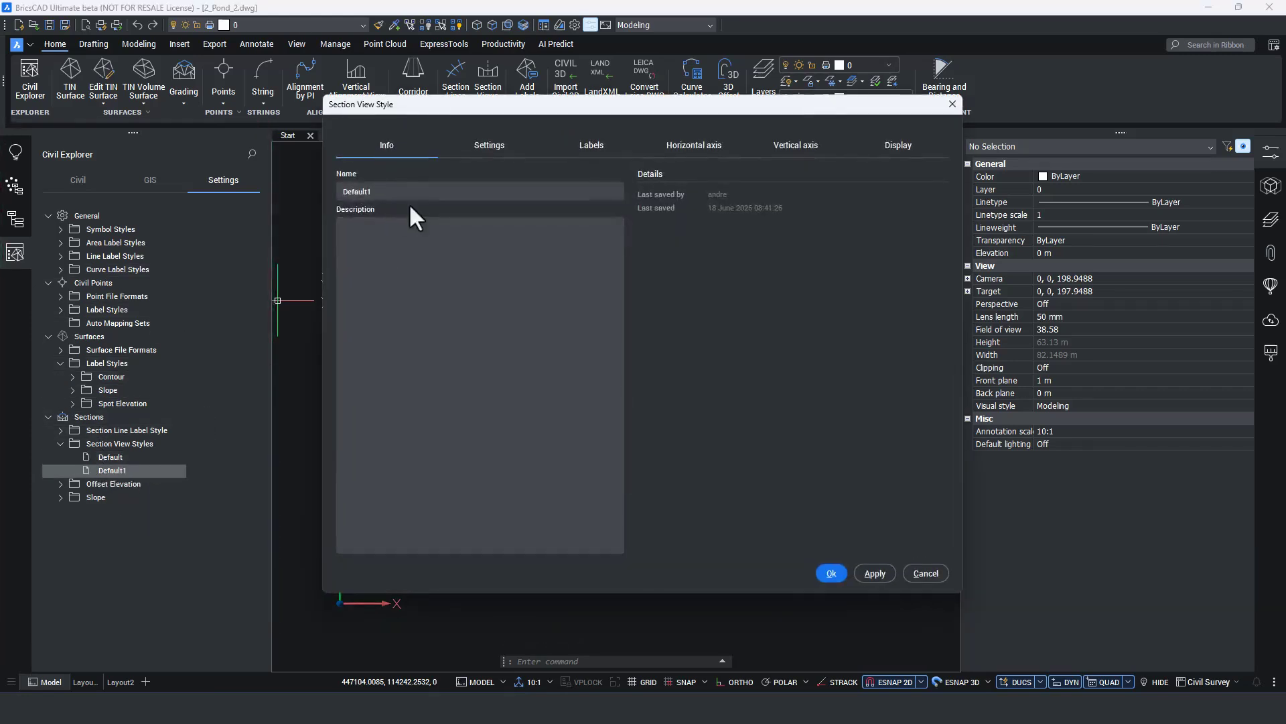
type("Sec")
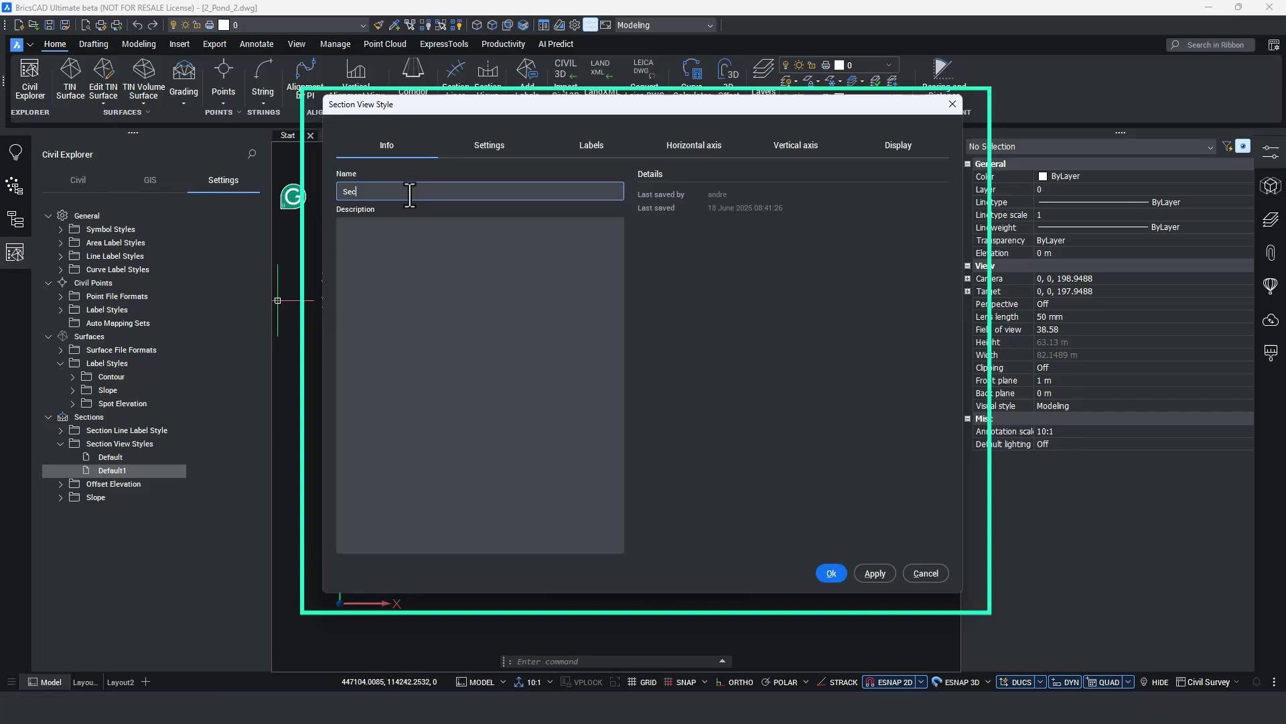
type("tion")
left_click(481, 149)
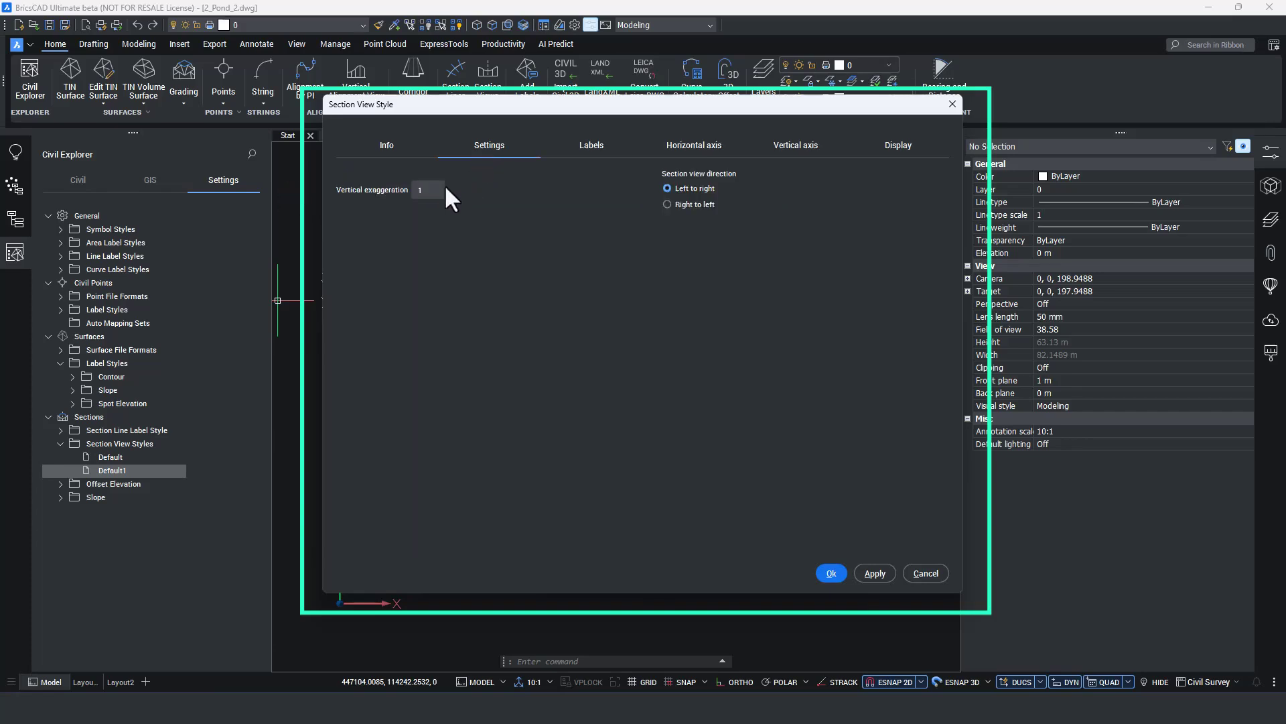
left_click(427, 190)
Add a property to the style's section view label content and confirm it.
left_click(585, 154)
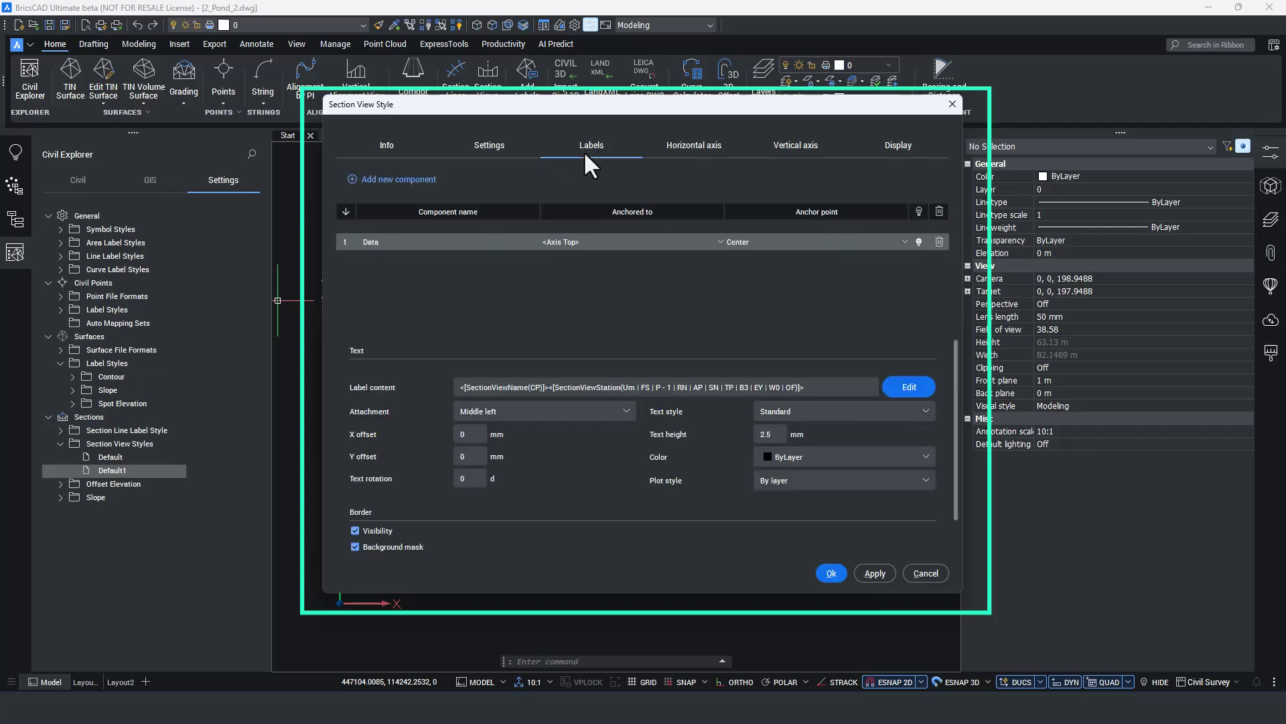
left_click(909, 387)
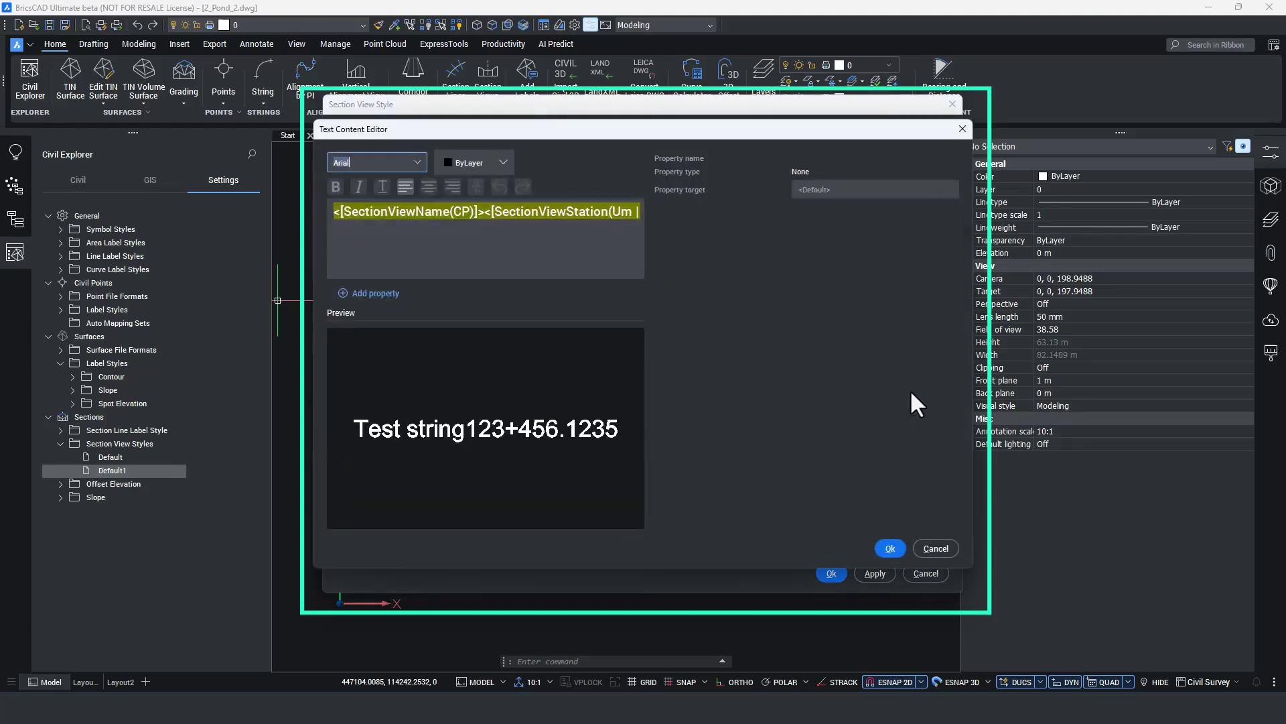
left_click(362, 293)
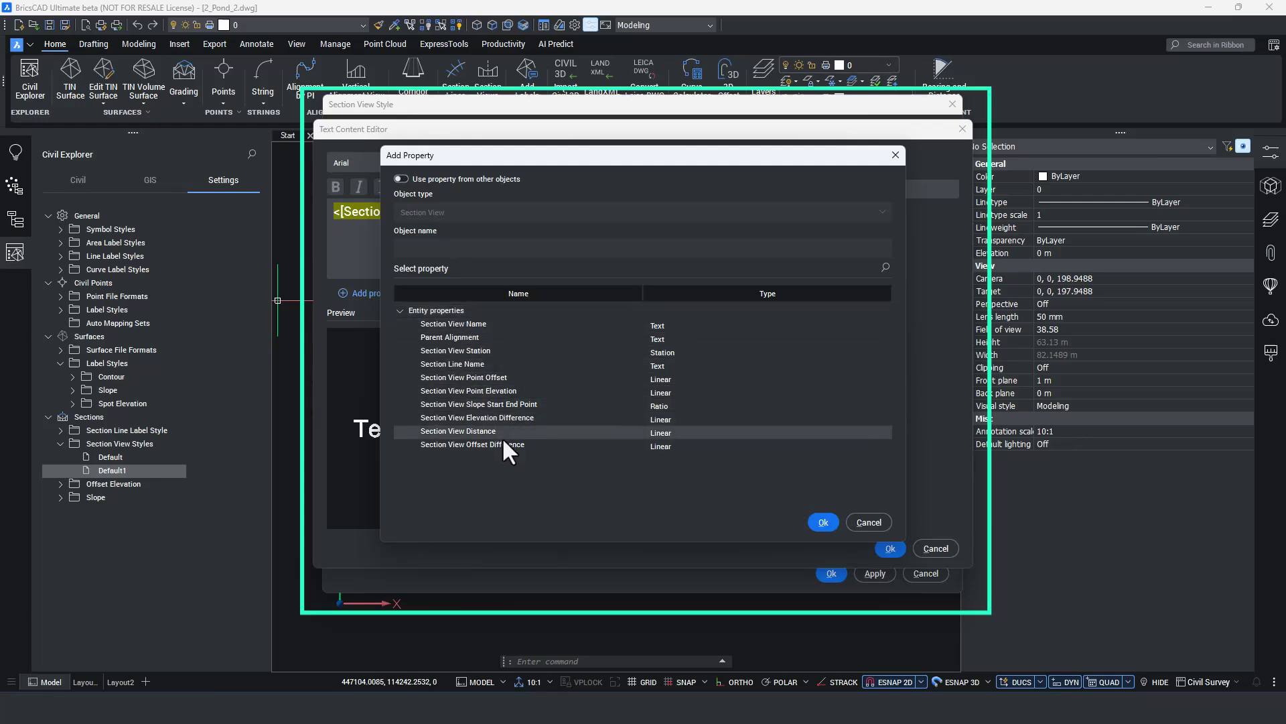
left_click(823, 522)
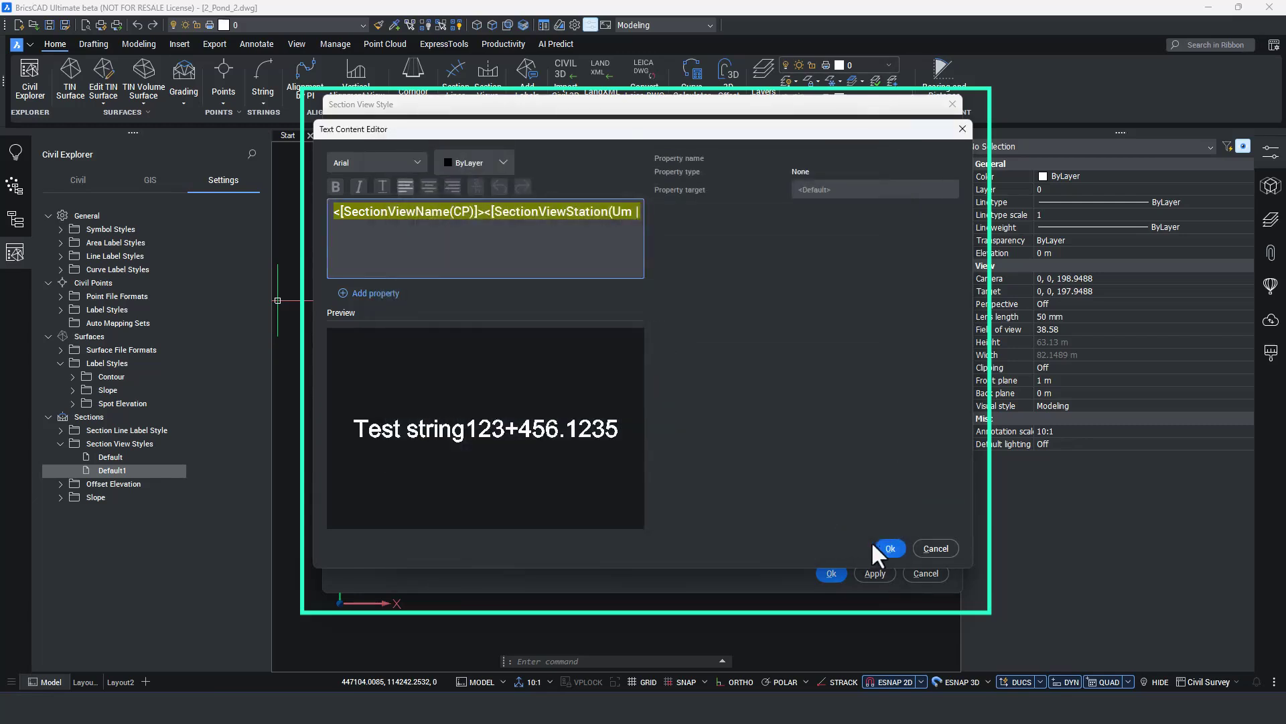
left_click(891, 548)
Turn off the horizontal, major vertical and minor vertical gridlines in the Section style.
left_click(698, 139)
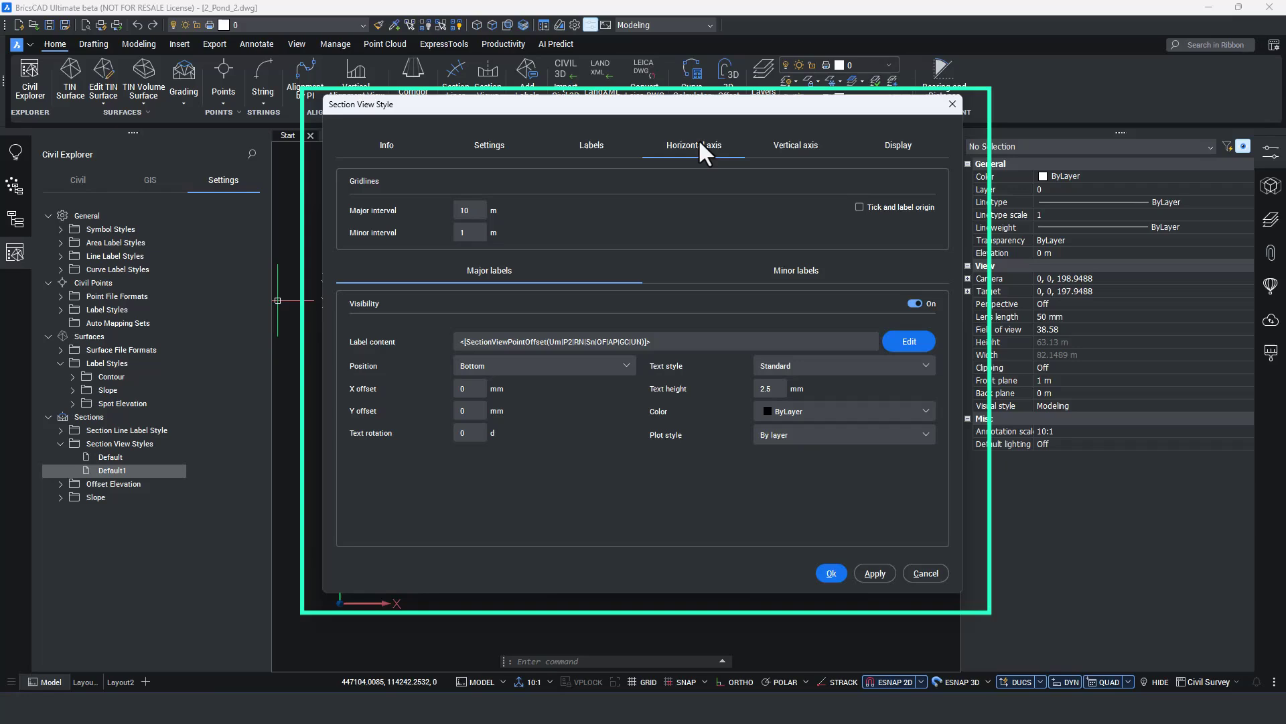
left_click(758, 150)
left_click(898, 145)
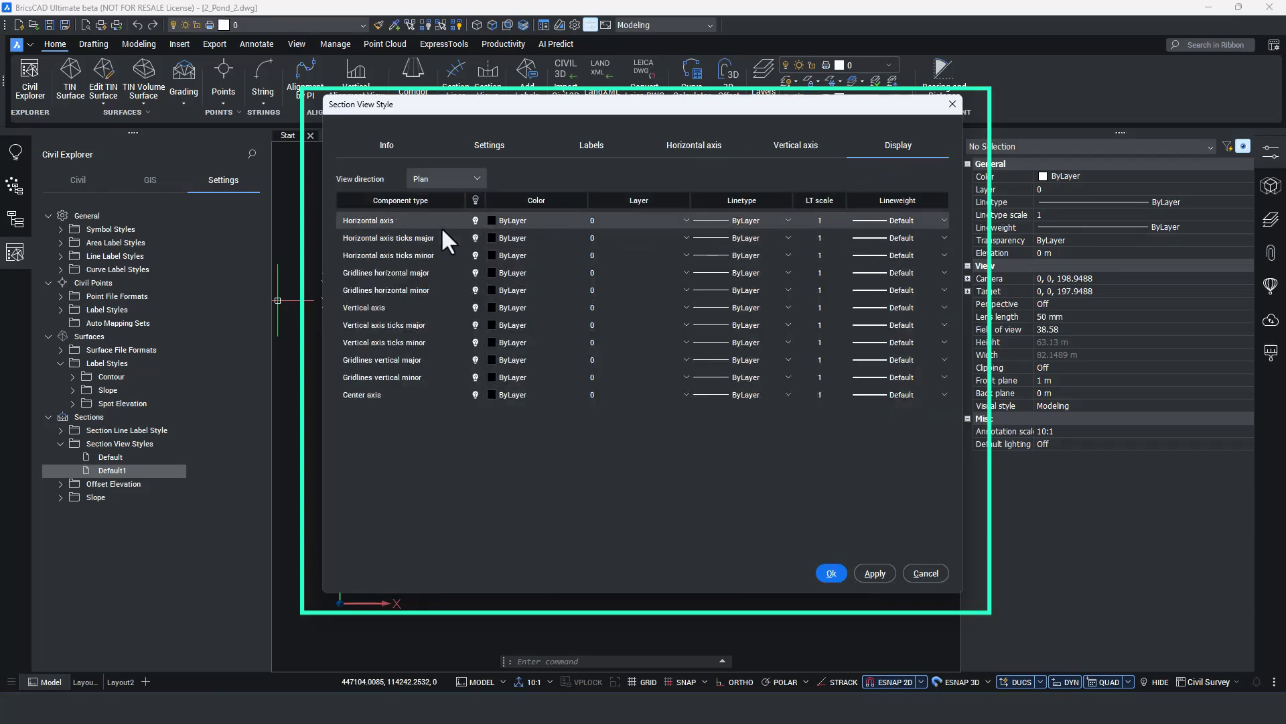
left_click(476, 272)
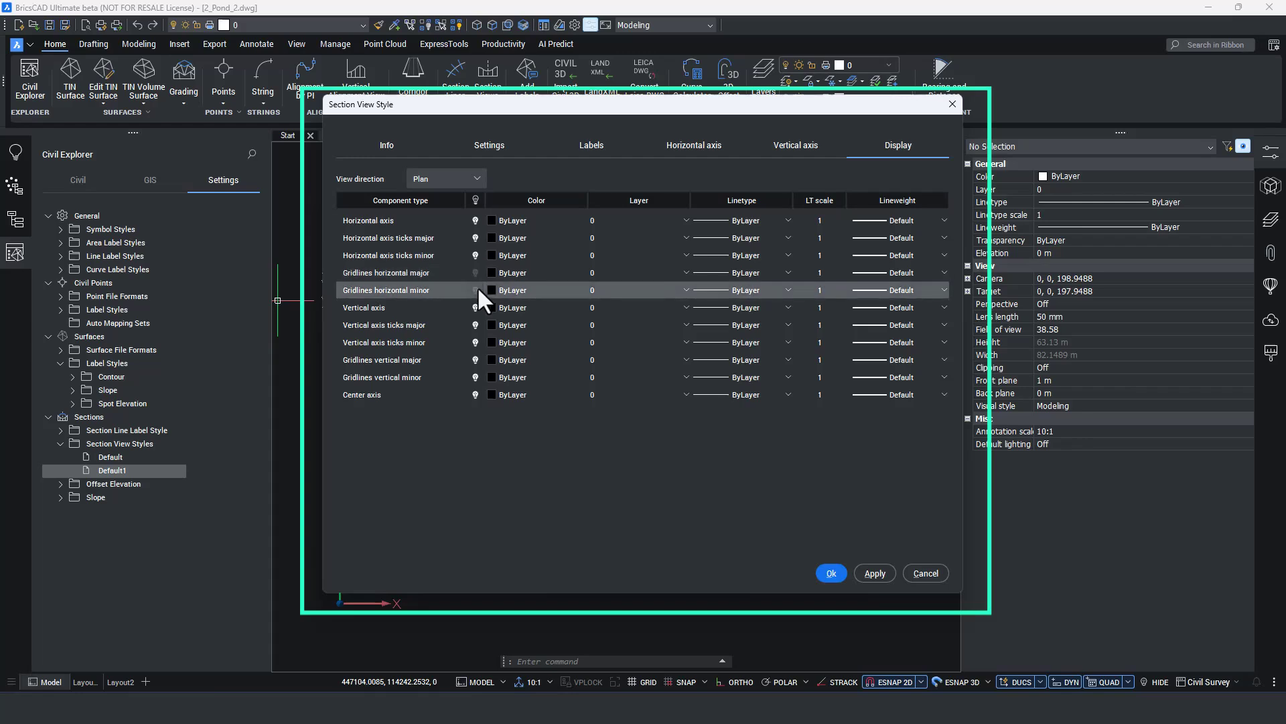
left_click(476, 359)
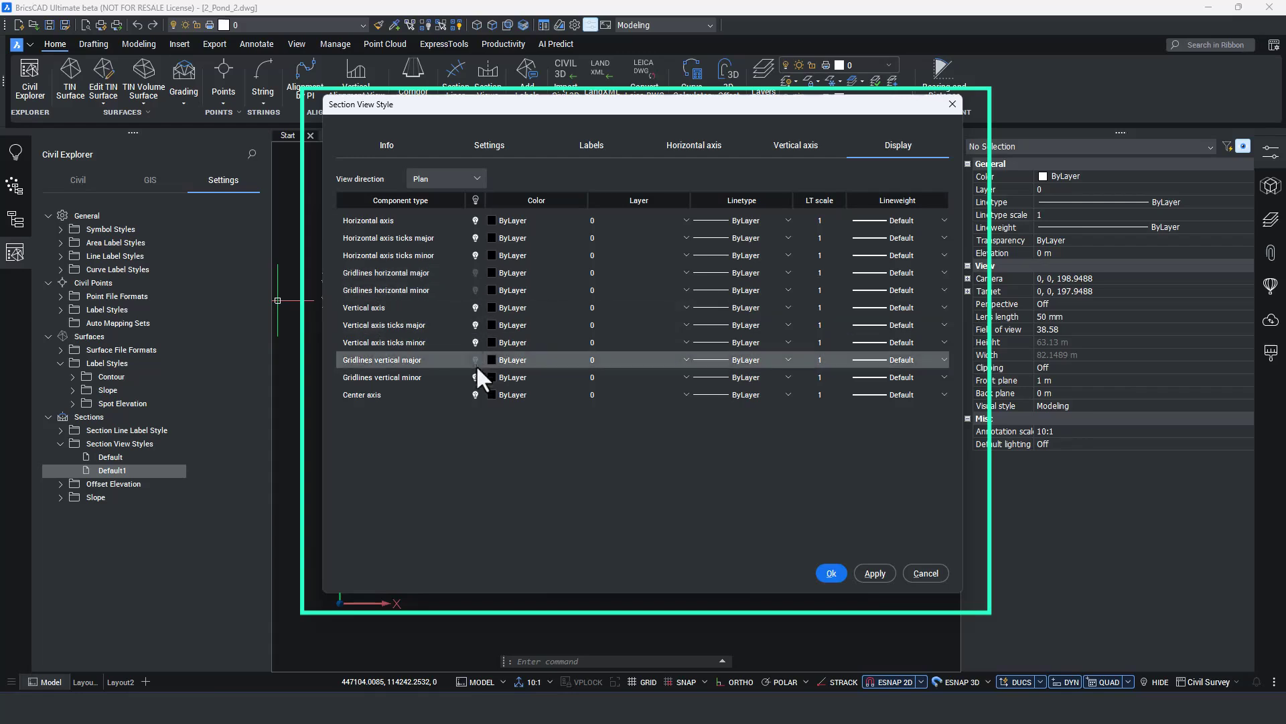
left_click(474, 377)
Make the center axis yellow and save the Section style.
left_click(492, 395)
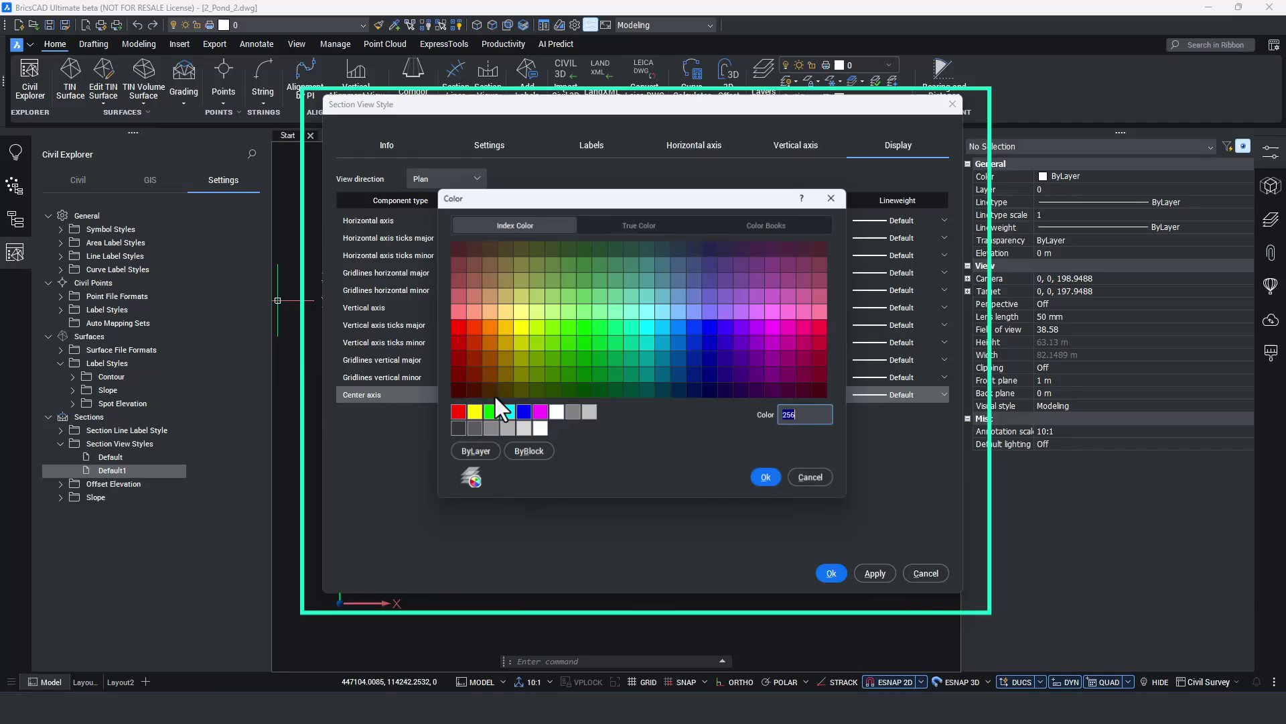
left_click(472, 414)
left_click(769, 482)
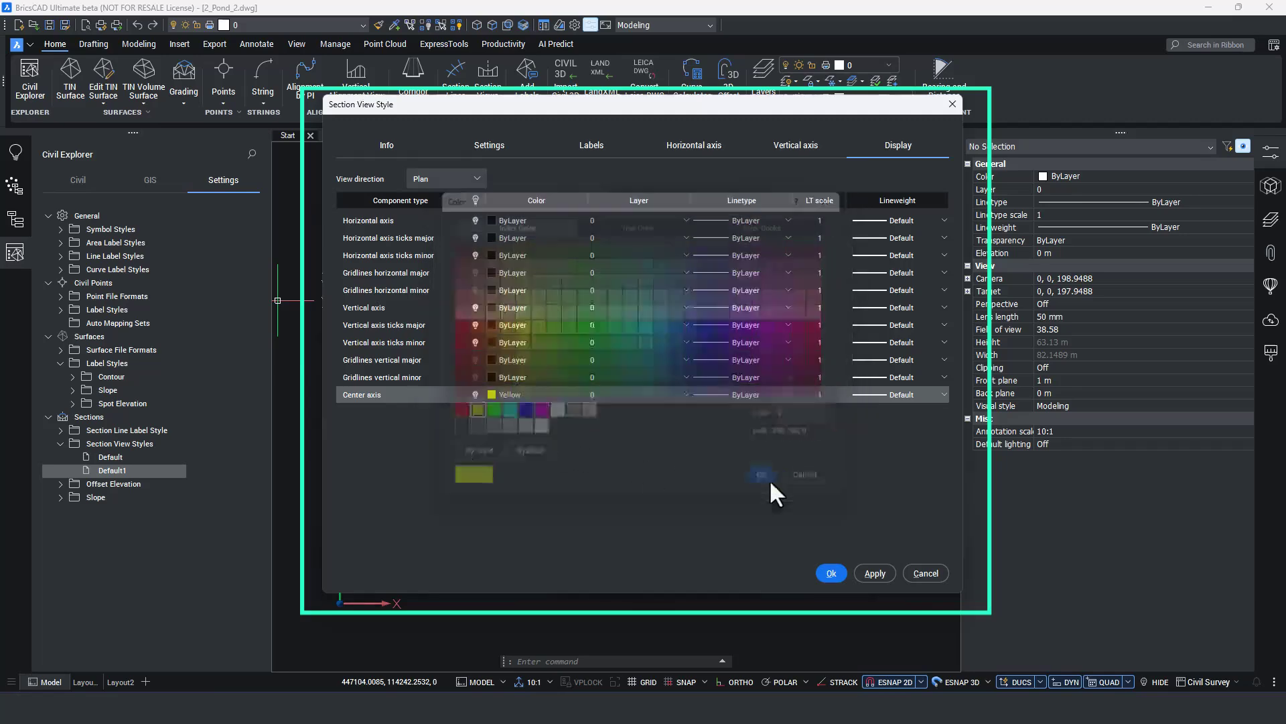
left_click(831, 574)
scroll(474, 410, "down", 5)
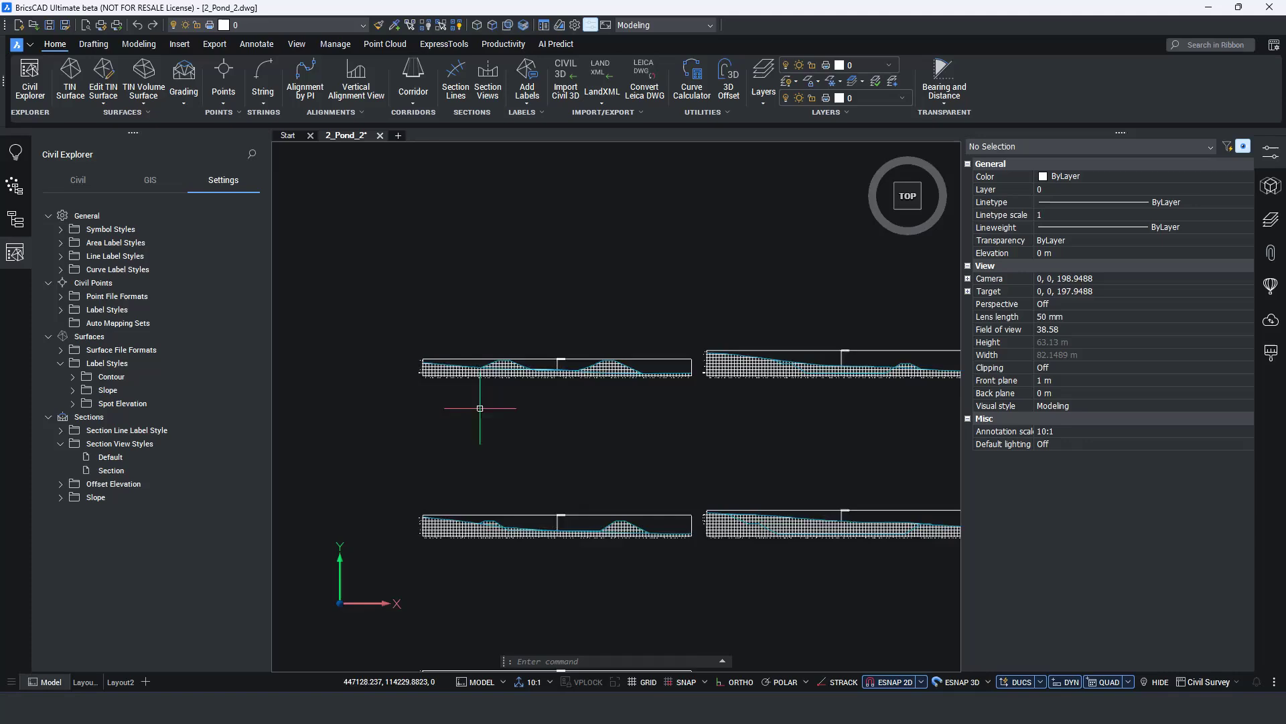
Select one section view plus all similar ones and change all seven to the Section style.
key("Escape")
key("Escape")
left_click(665, 497)
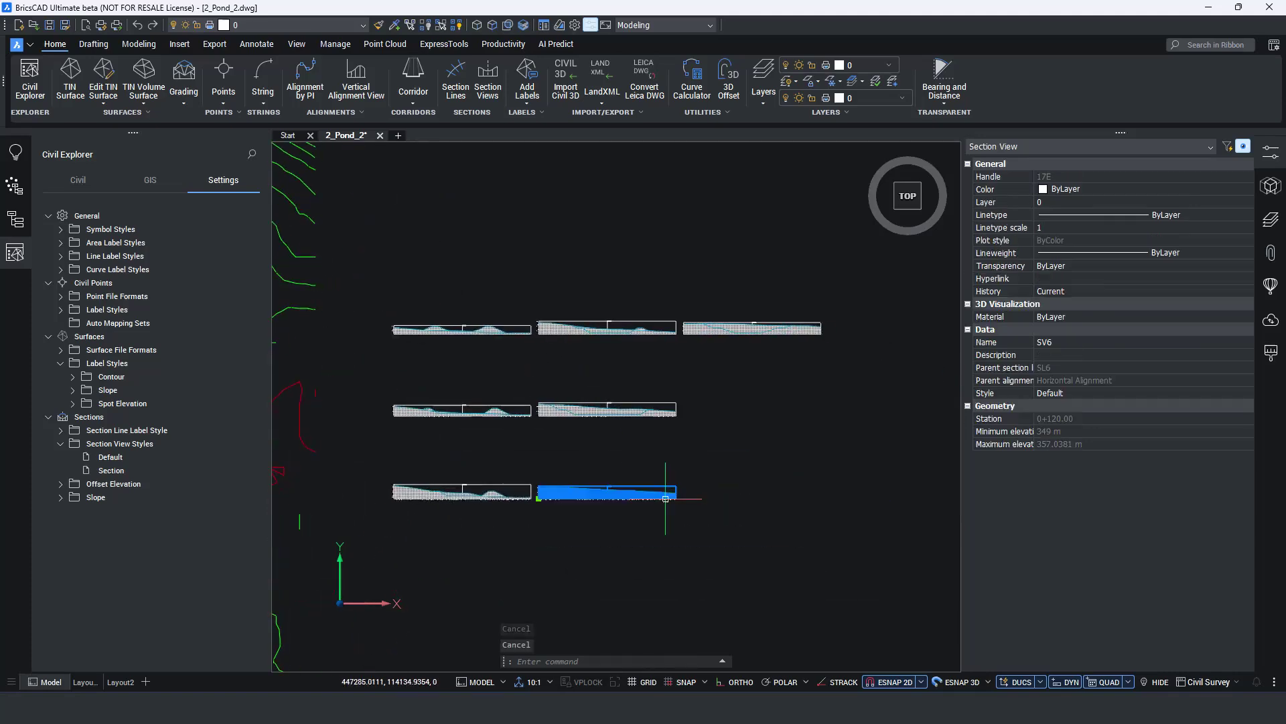
left_click(409, 25)
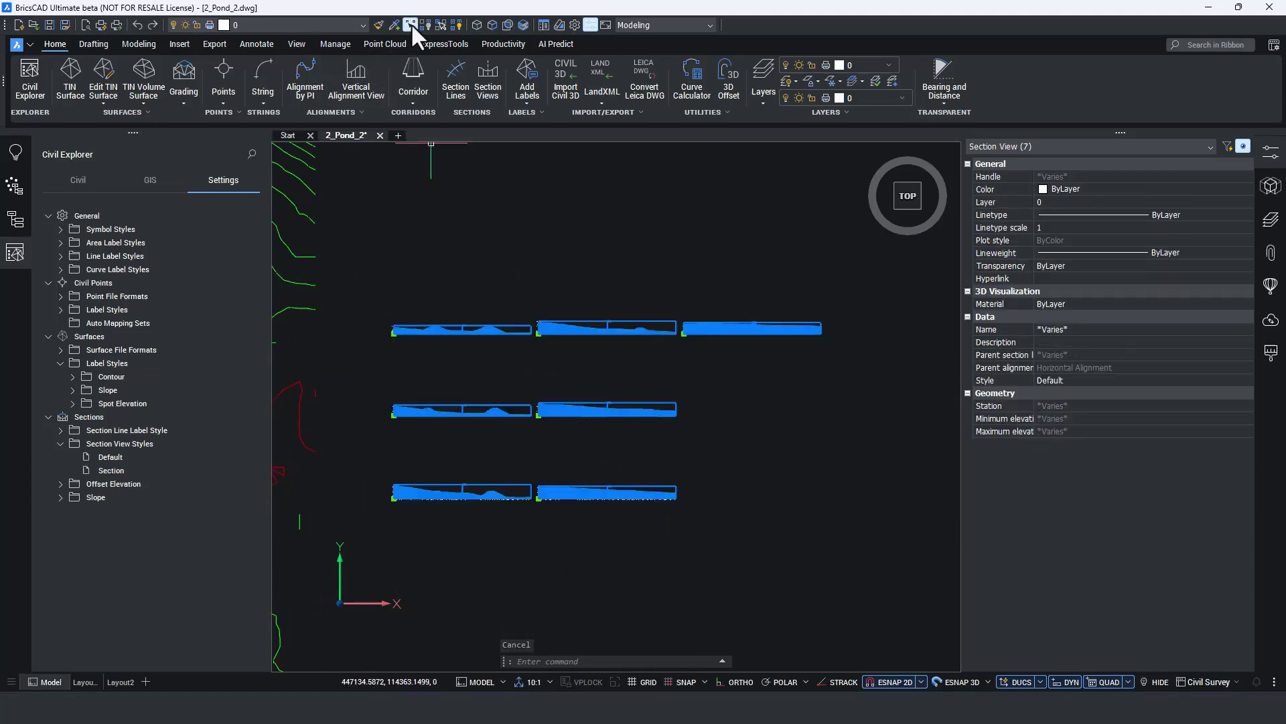
left_click(1092, 380)
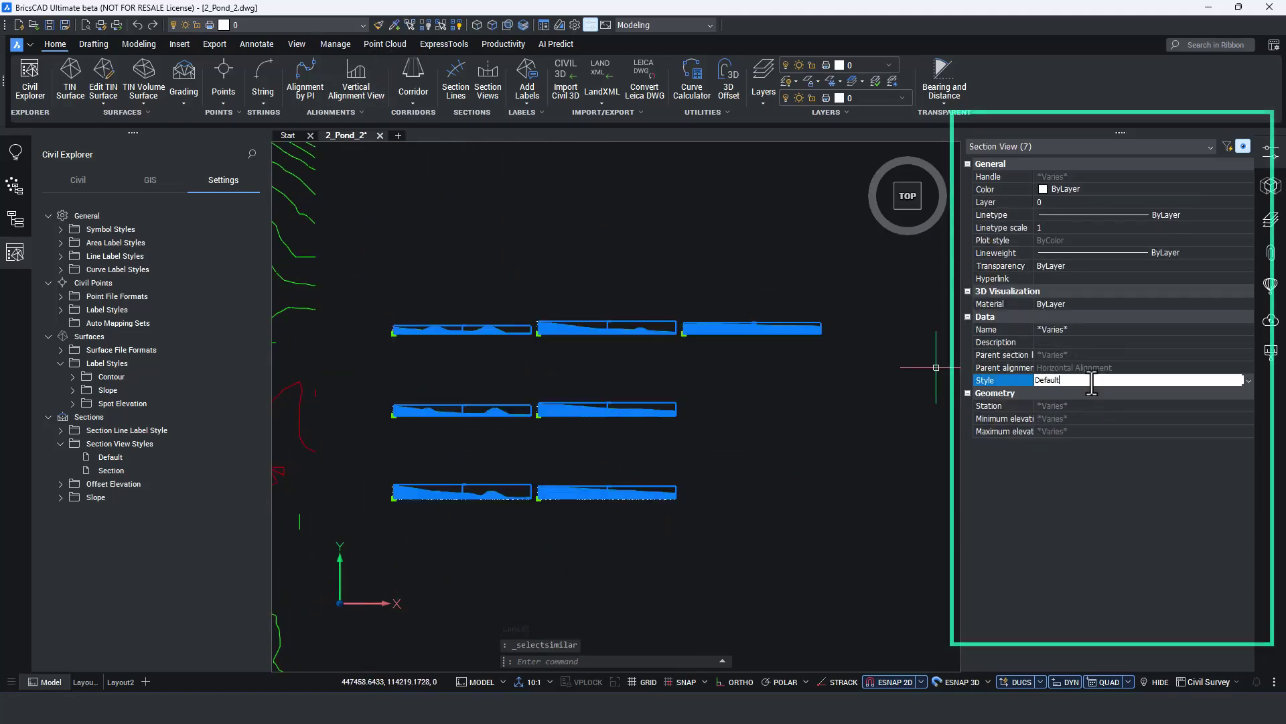
left_click(1249, 380)
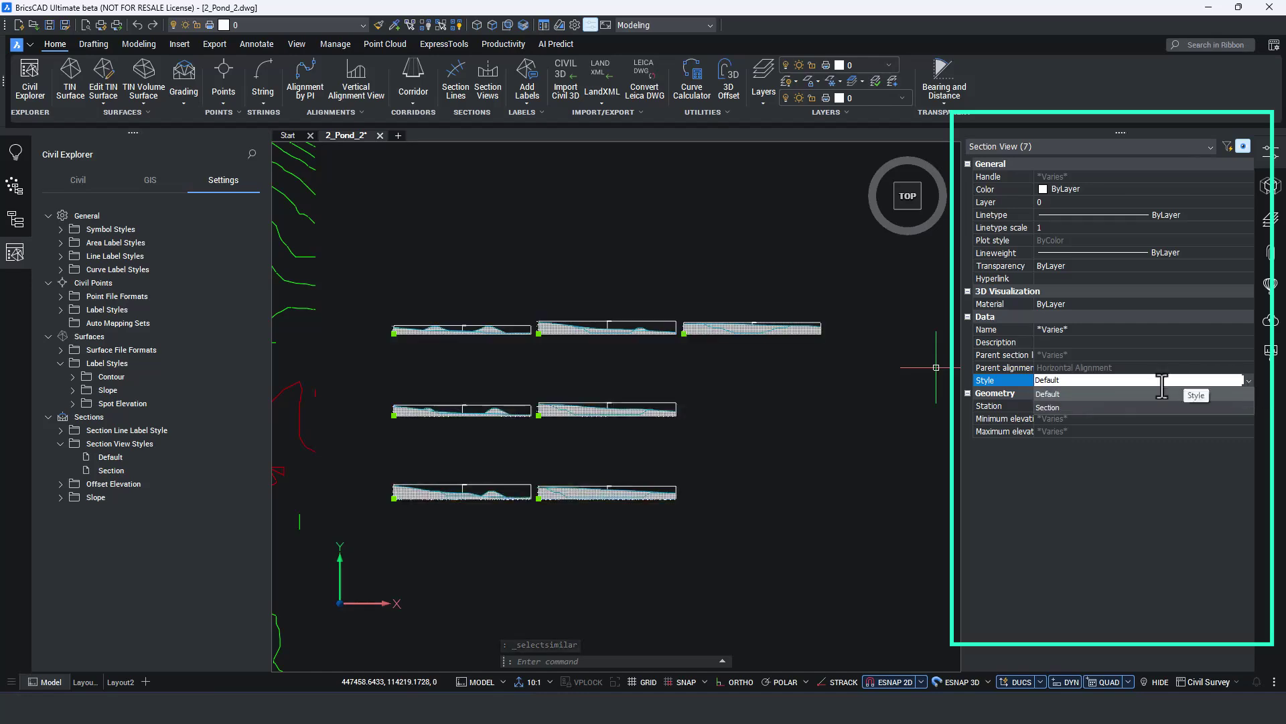
left_click(1063, 407)
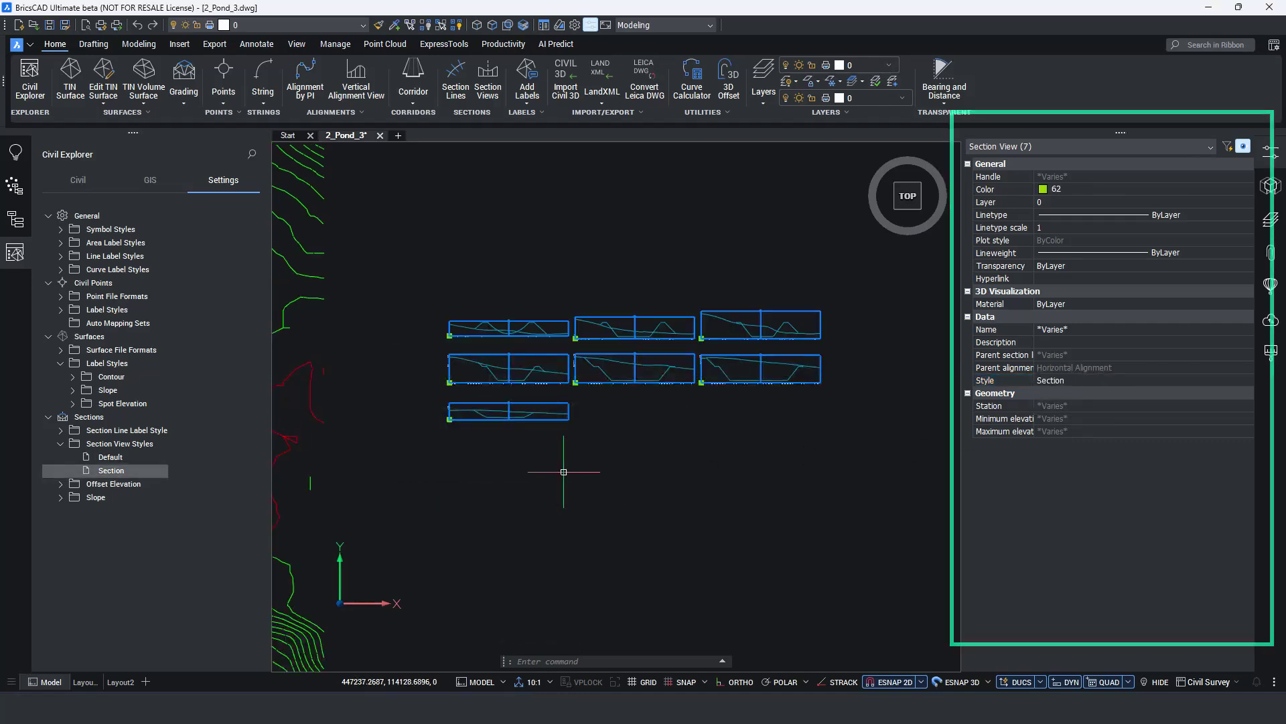
key("Escape")
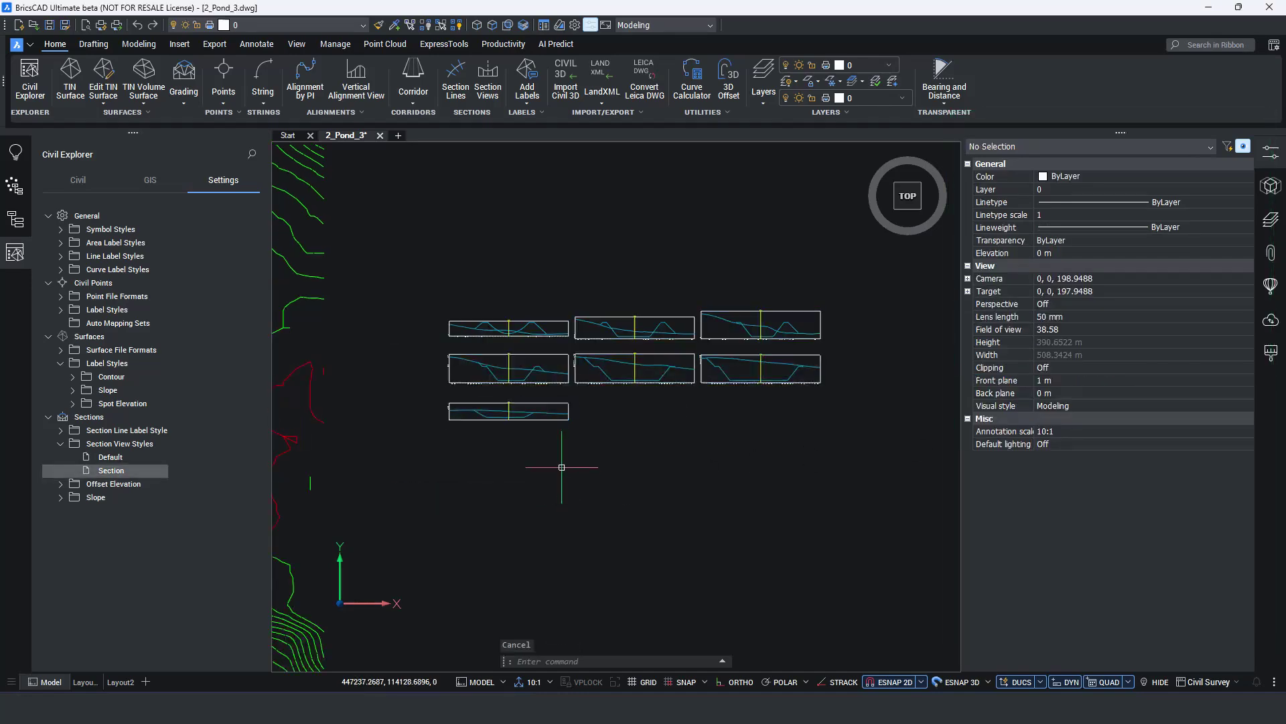
scroll(511, 459, "up", 3)
scroll(514, 448, "down", 3)
scroll(514, 448, "down", 3)
mouse_move(514, 448)
middle_mouse_down()
mouse_move(669, 436)
mouse_move(589, 396)
middle_mouse_up()
Run VPORT with 2 vertical viewports, then zoom the sections on the right and the pond on the left.
type("vport")
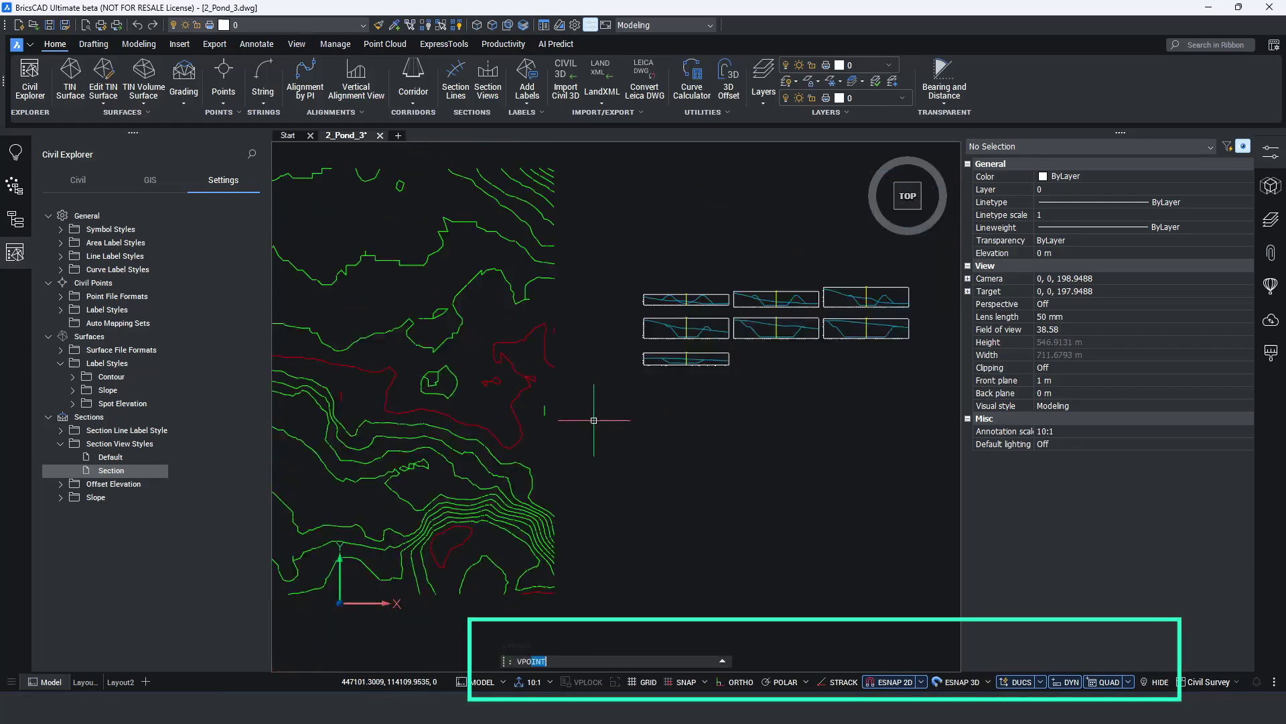
key("Return")
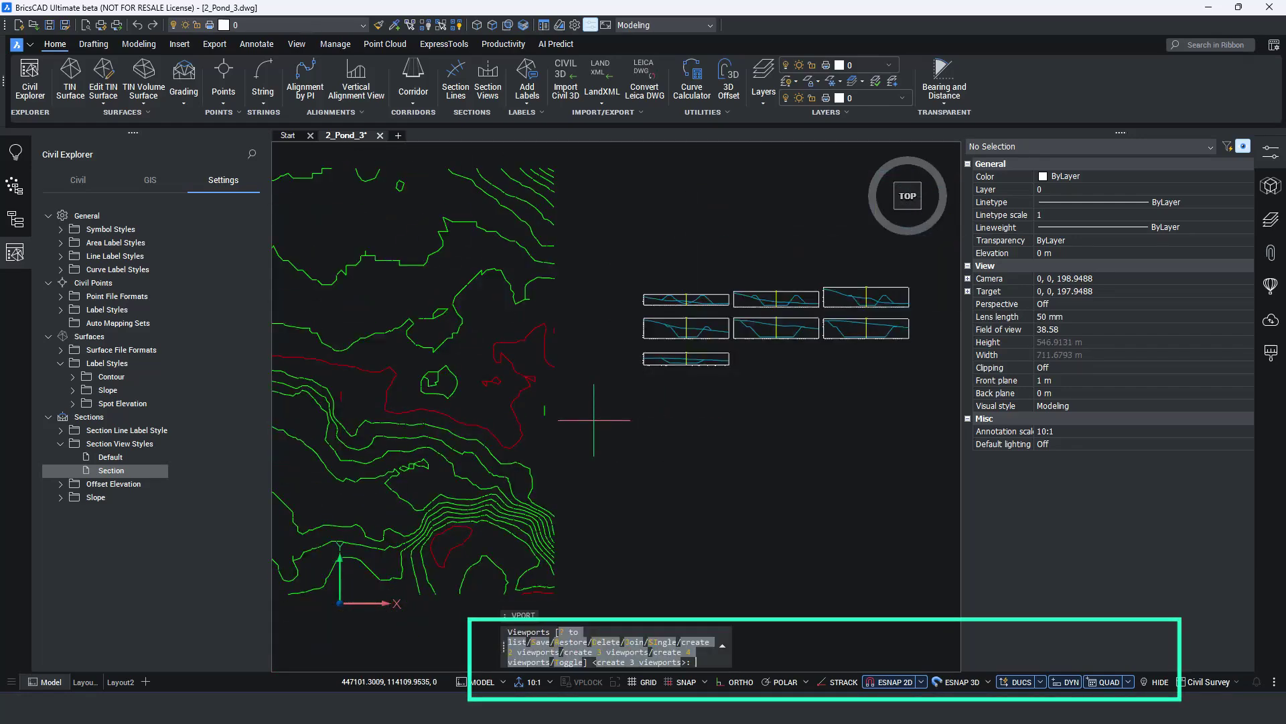
type("2")
key("Return")
type("v")
key("Return")
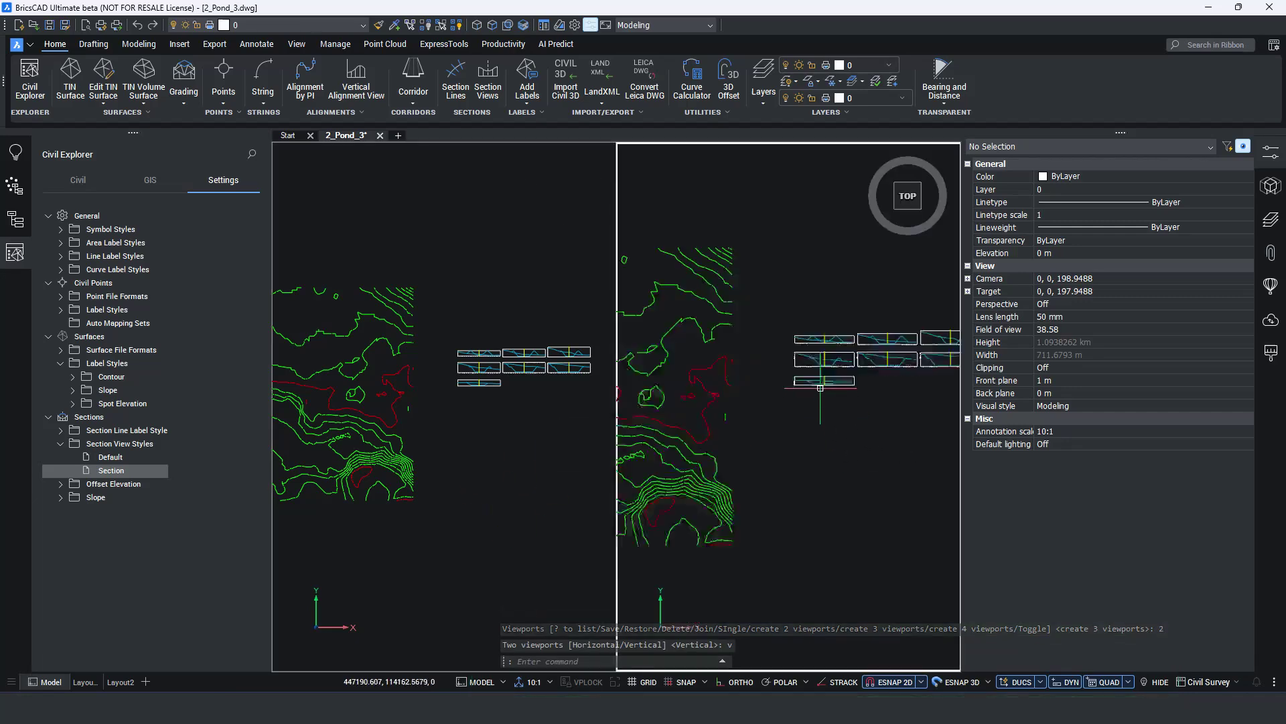
scroll(820, 388, "up", 5)
left_click(496, 477)
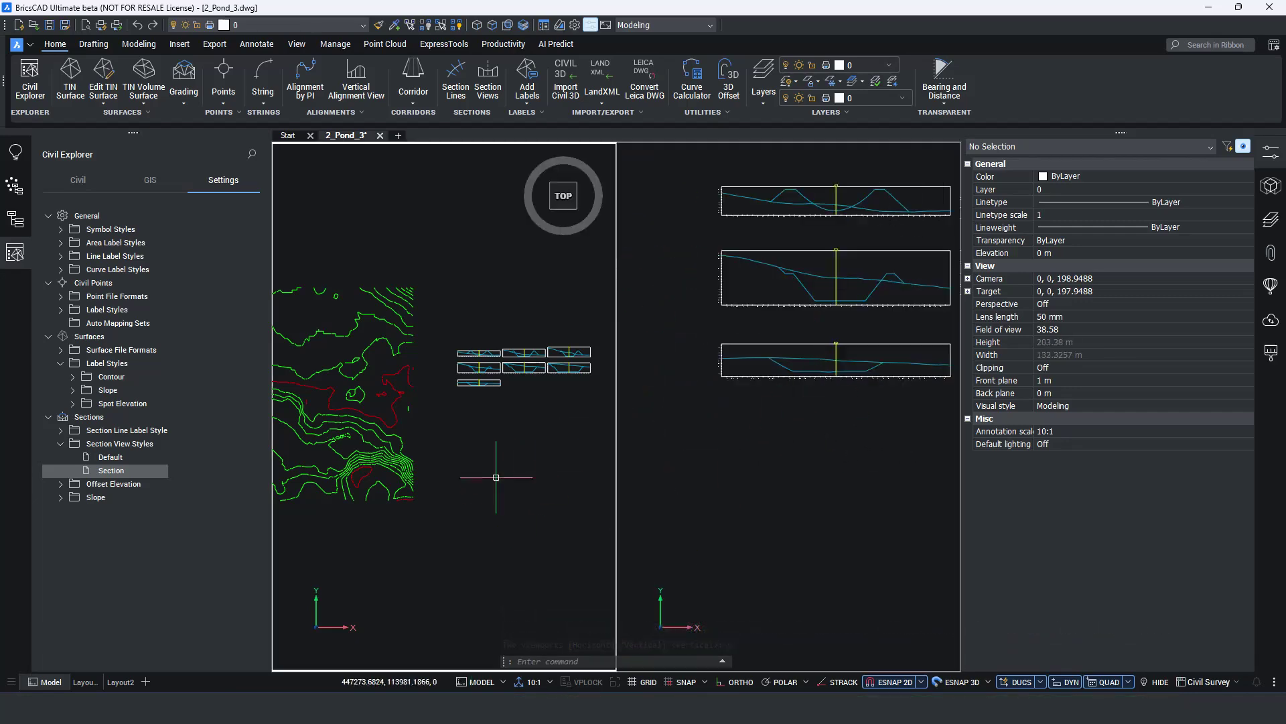
scroll(375, 388, "up", 8)
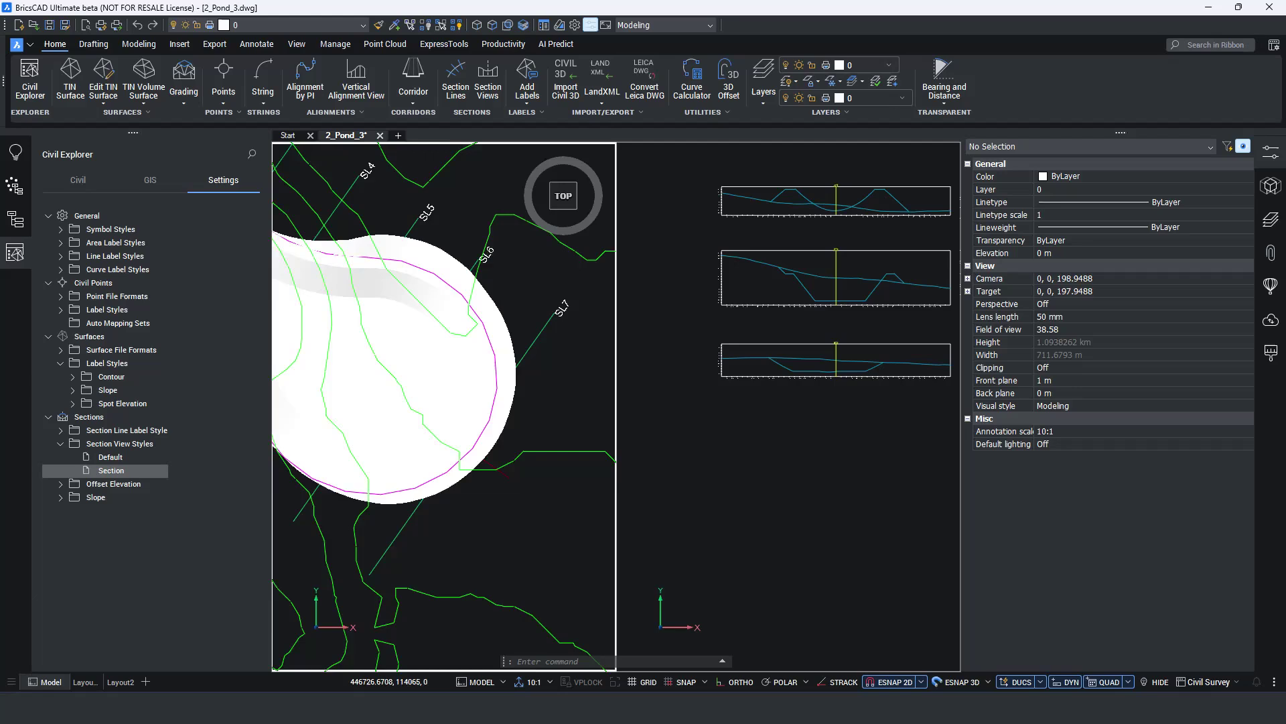
Move section line SL7 across the pond to station 0+148.63.
middle_click_drag(489, 438, 429, 462)
left_click(402, 465)
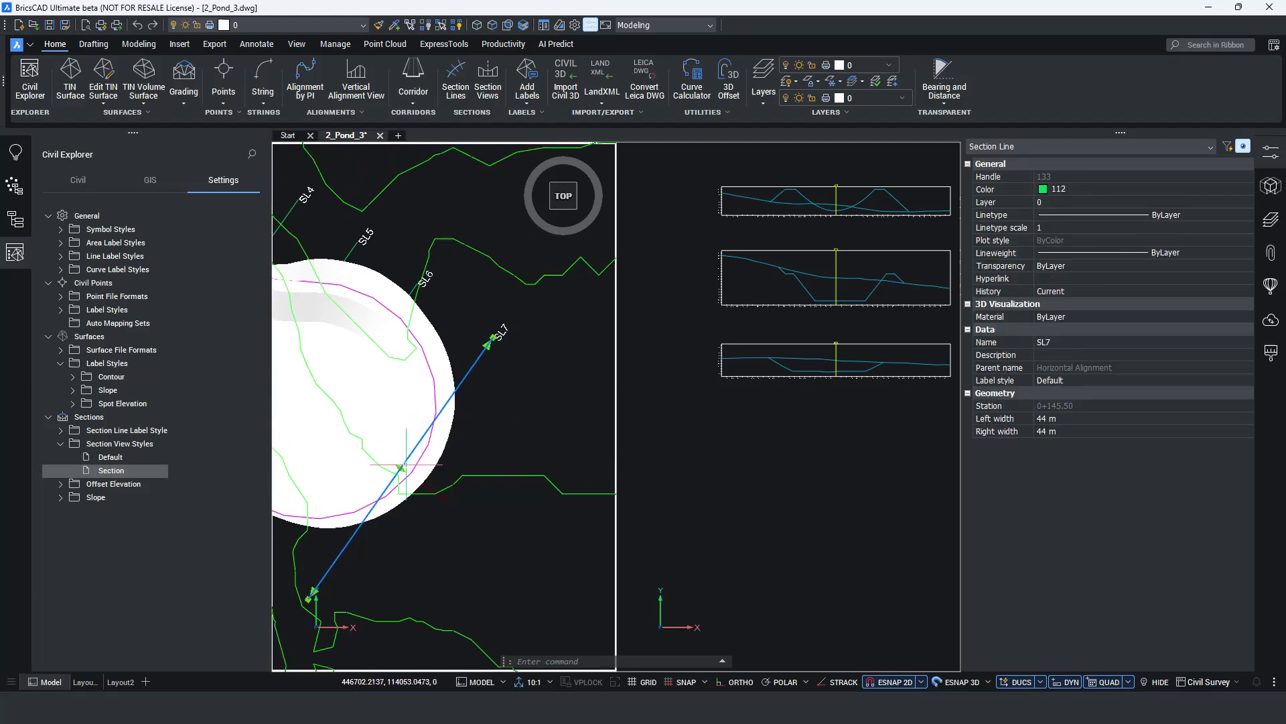
left_click(402, 468)
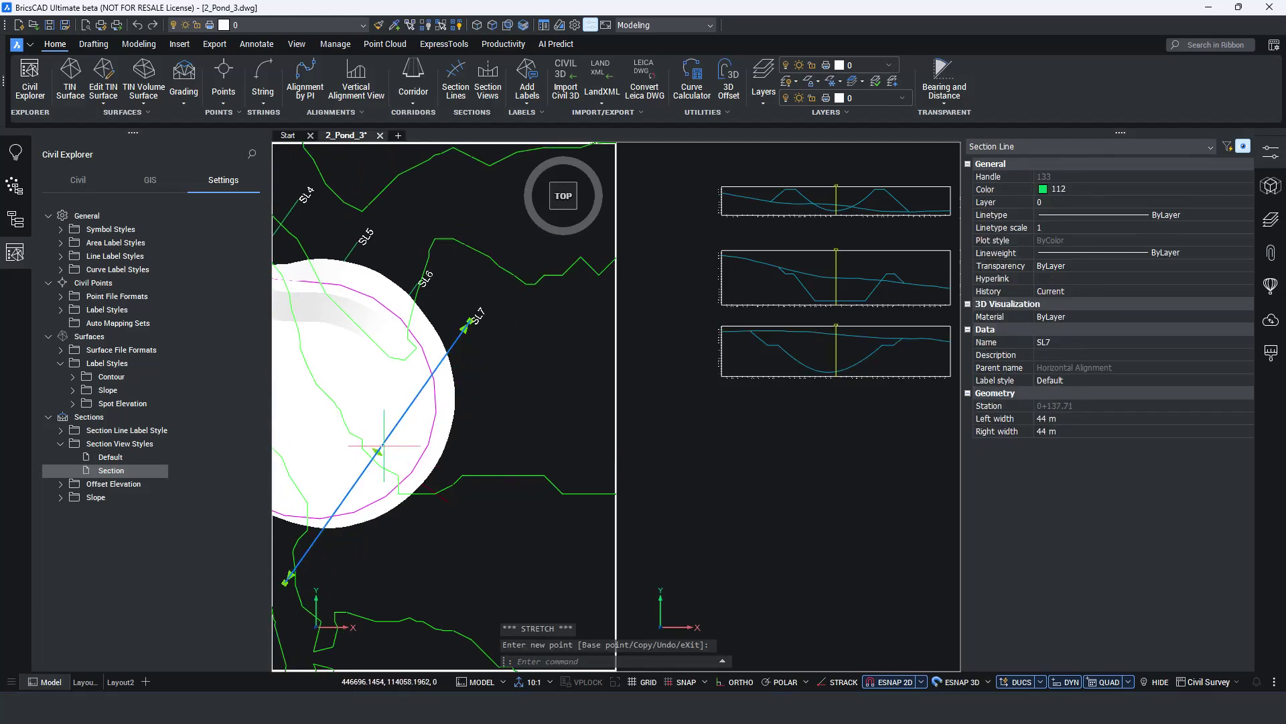
left_click(410, 473)
Deselect SL7 and orbit the left plan viewport into a tilted 3D view of the pond.
left_click(816, 367)
scroll(816, 367, "up", 3)
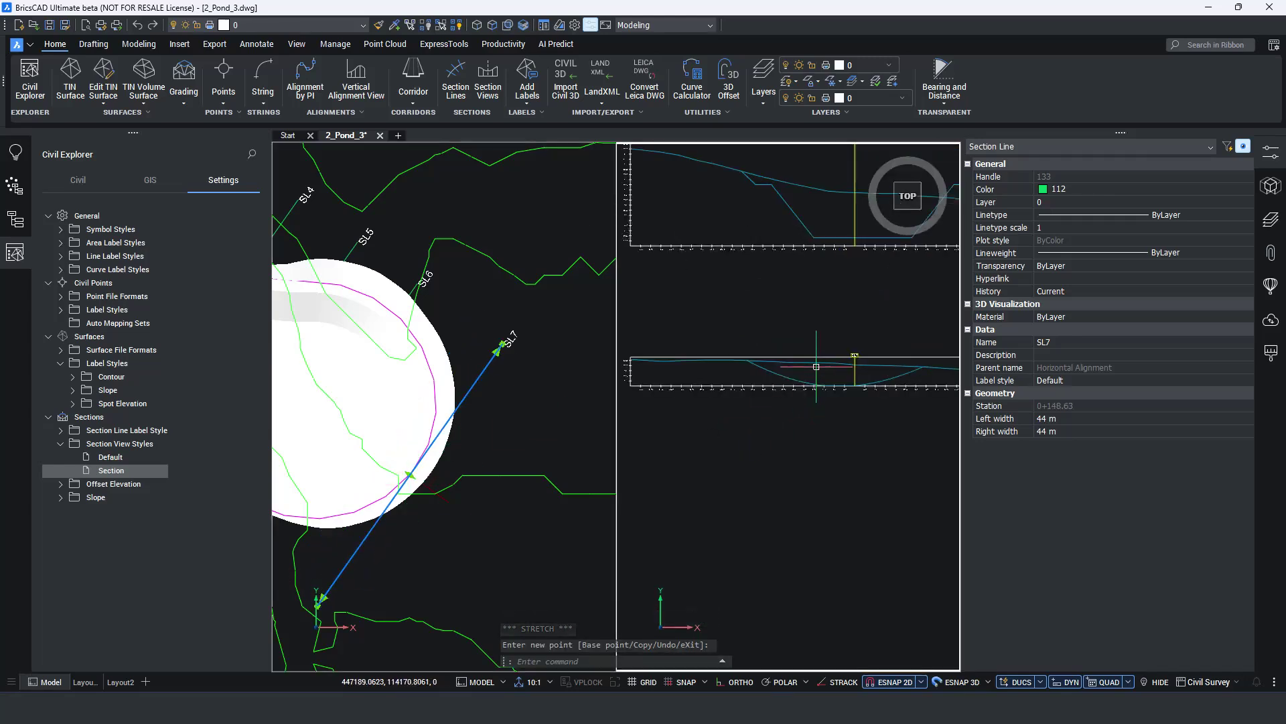
scroll(816, 366, "down", 4)
left_click(502, 421)
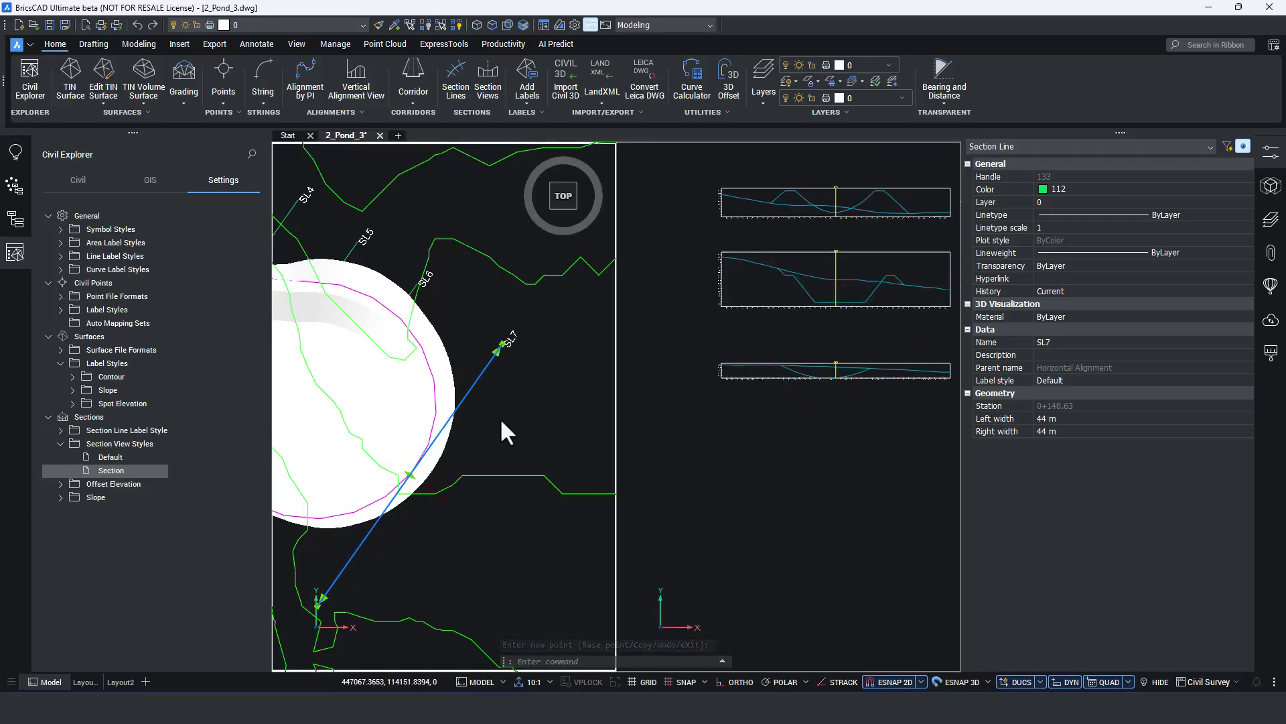
key("Escape")
scroll(536, 422, "up", 2)
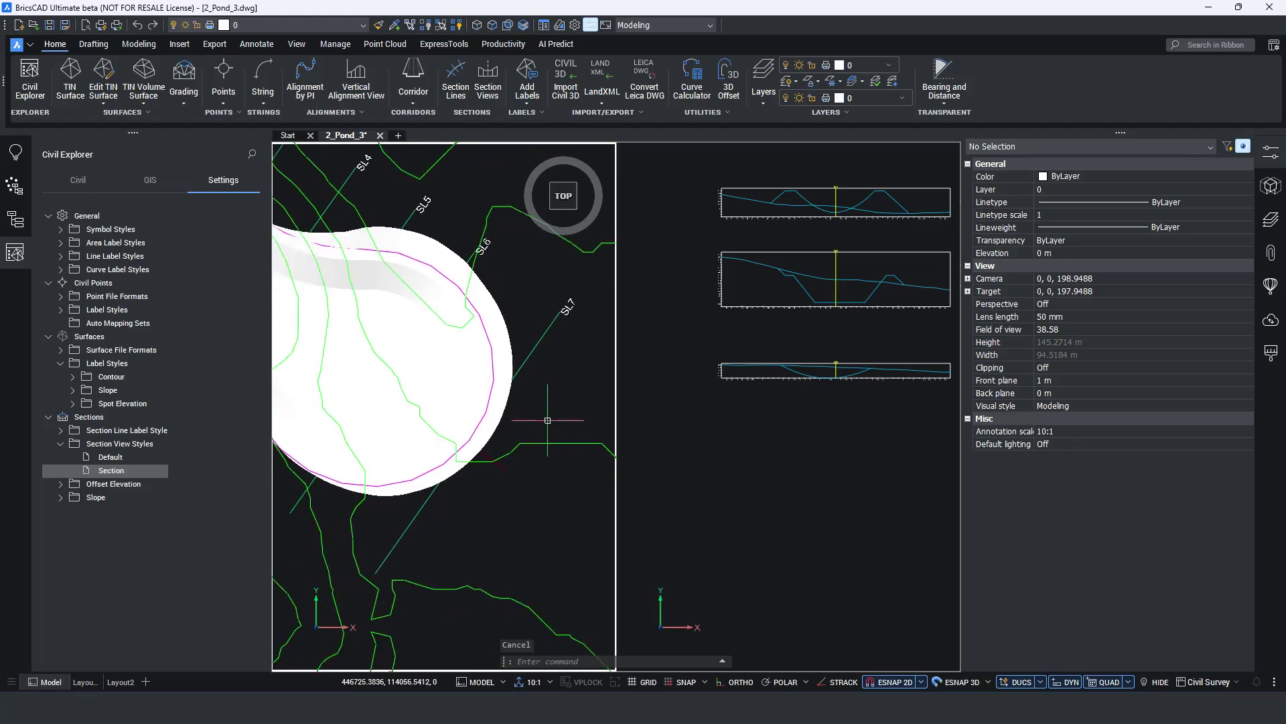
mouse_move(547, 420)
middle_mouse_down("shift")
mouse_move(505, 554)
mouse_move(534, 424)
mouse_move(521, 405)
middle_mouse_up("shift")
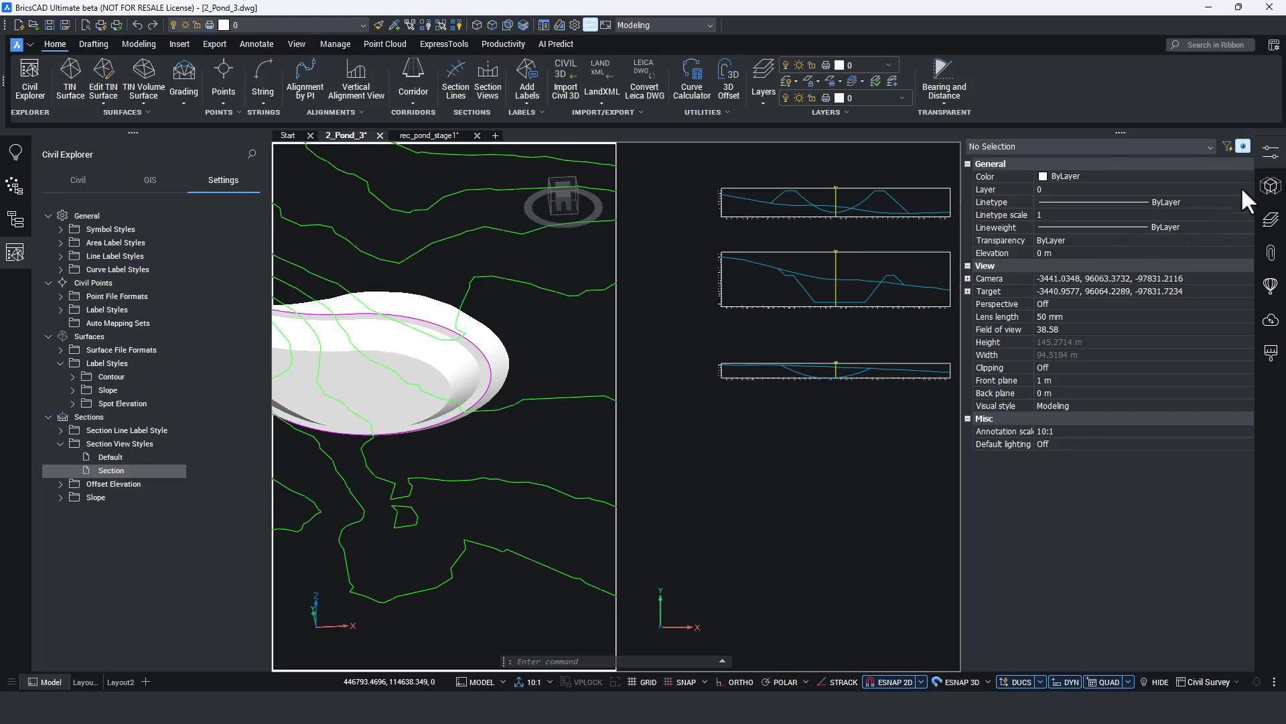
Turn the Wall layer back on so the wall solid appears along the pond rim.
left_click(1271, 219)
left_click(1003, 269)
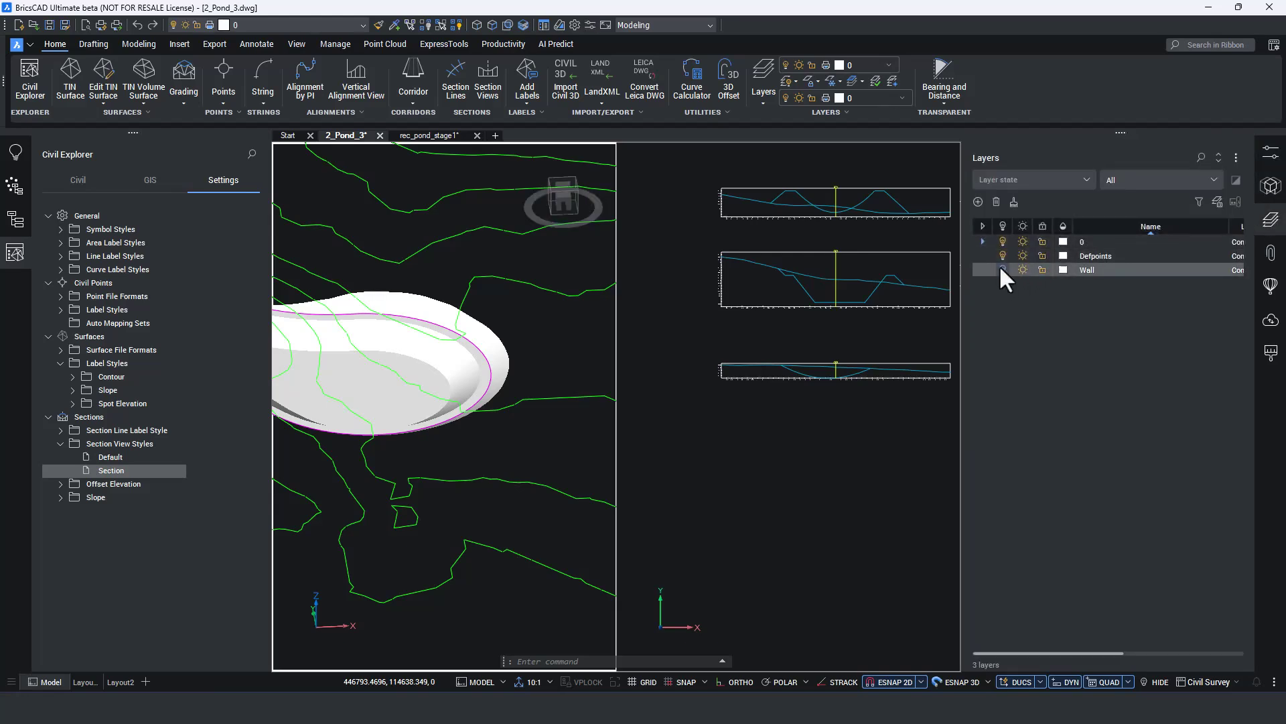
left_click(1003, 270)
left_click(1271, 219)
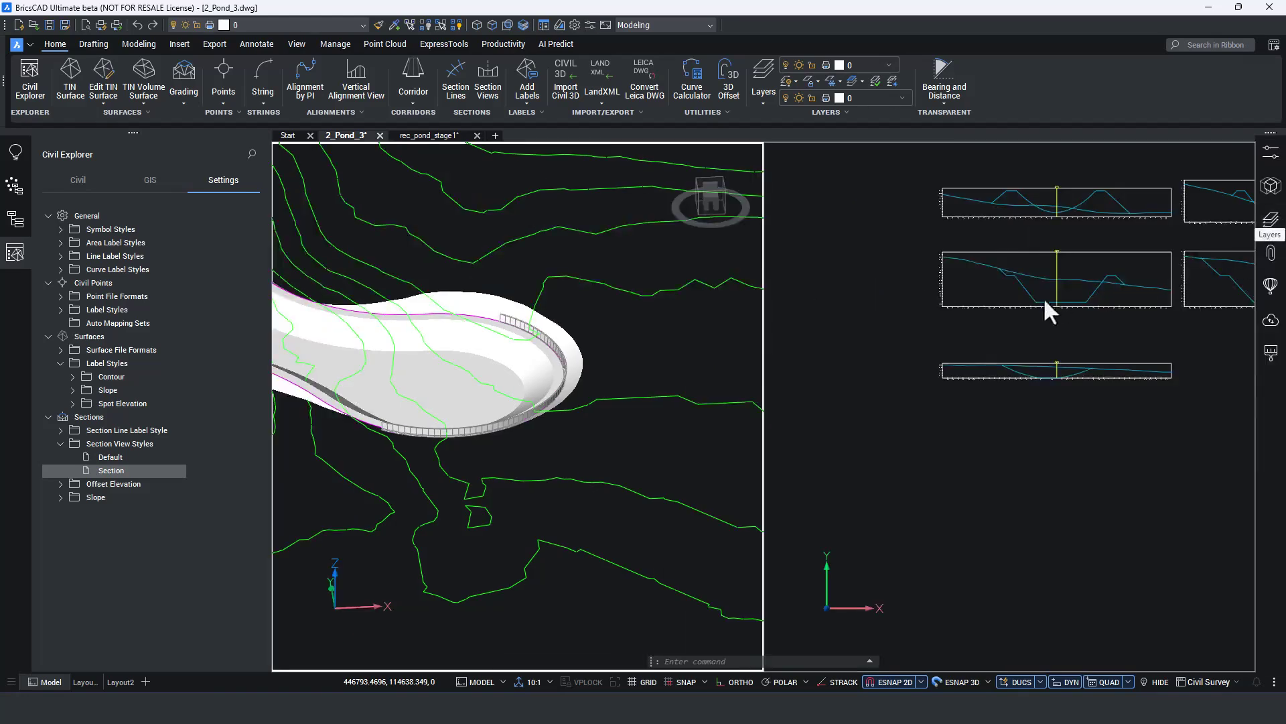
Center and enlarge the section views in the right viewport.
left_click(1019, 339)
middle_click_drag(1065, 353, 985, 373)
scroll(966, 376, "up", 2)
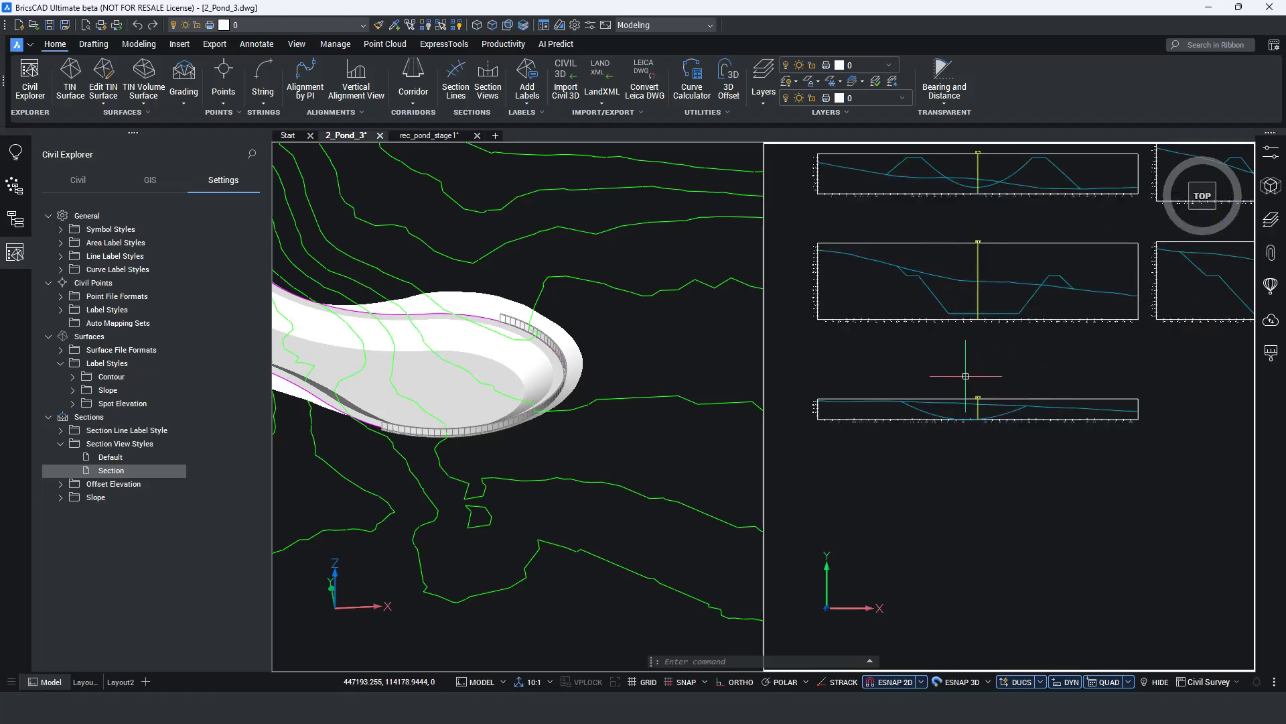
Add the wall solid 3DSOLID (184) to the section line group's data sources, then return to top view.
left_click(71, 183)
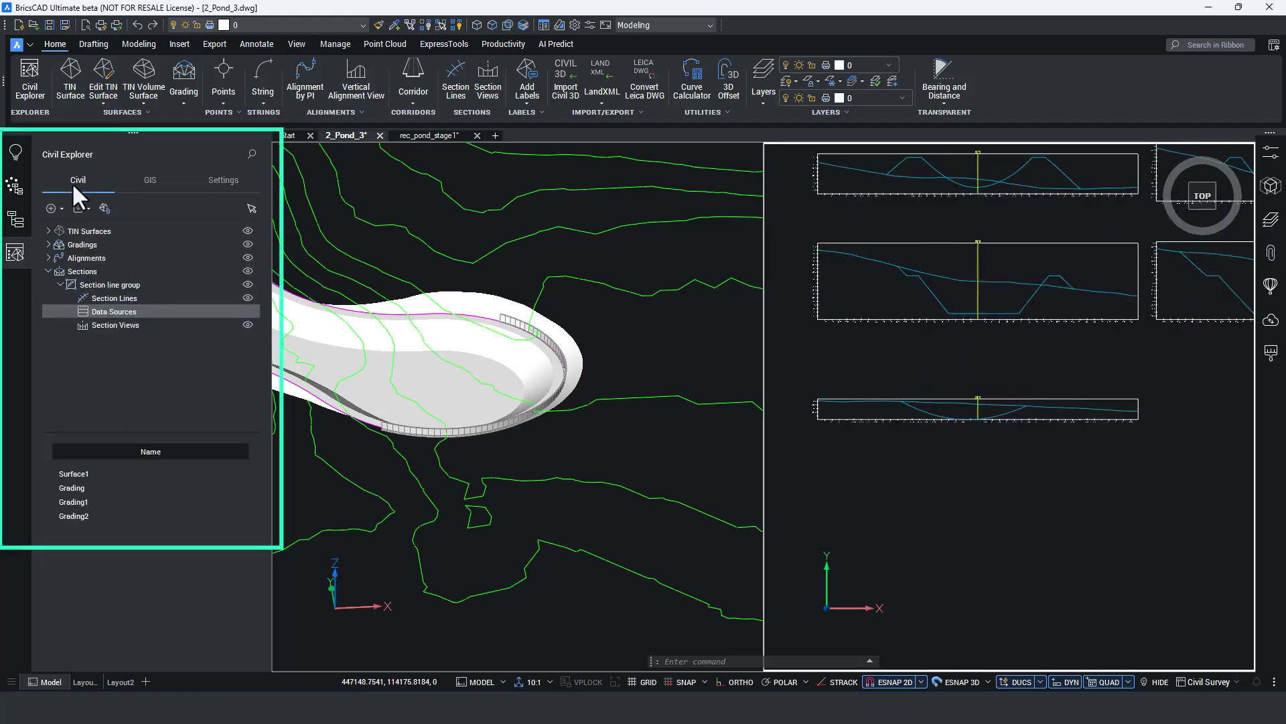
double_click(111, 312)
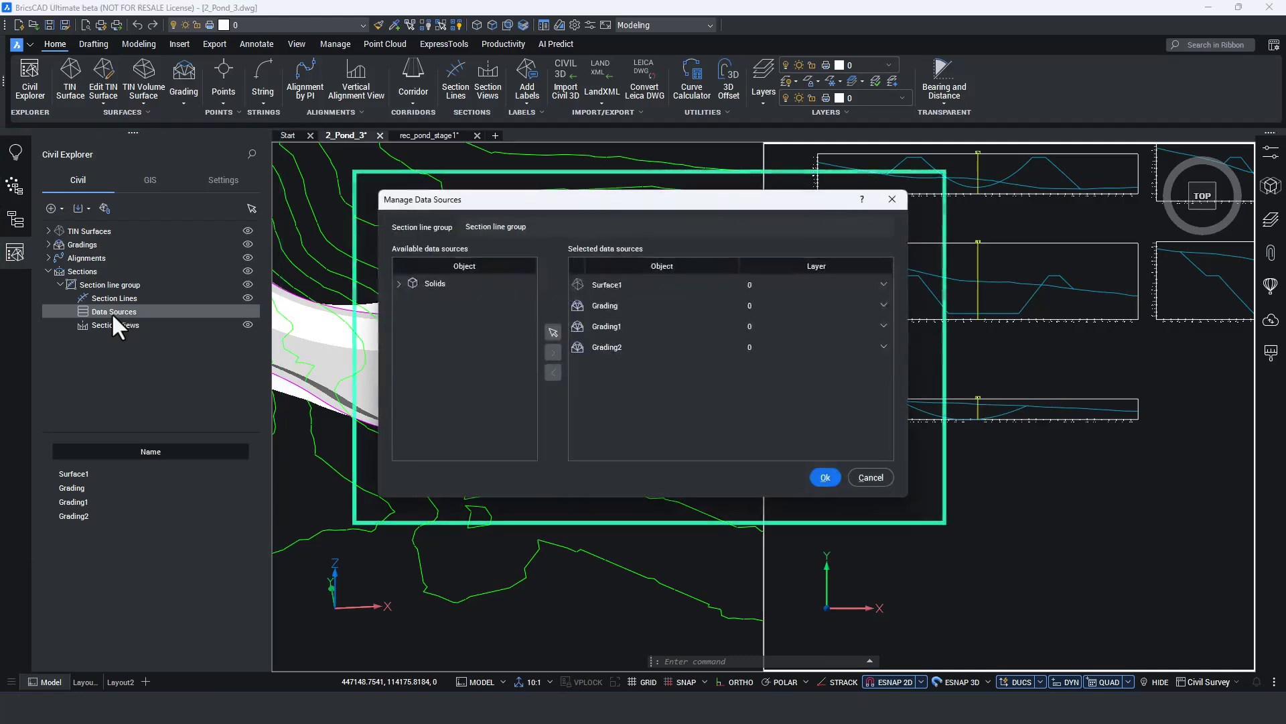
left_click(399, 283)
left_click(445, 297)
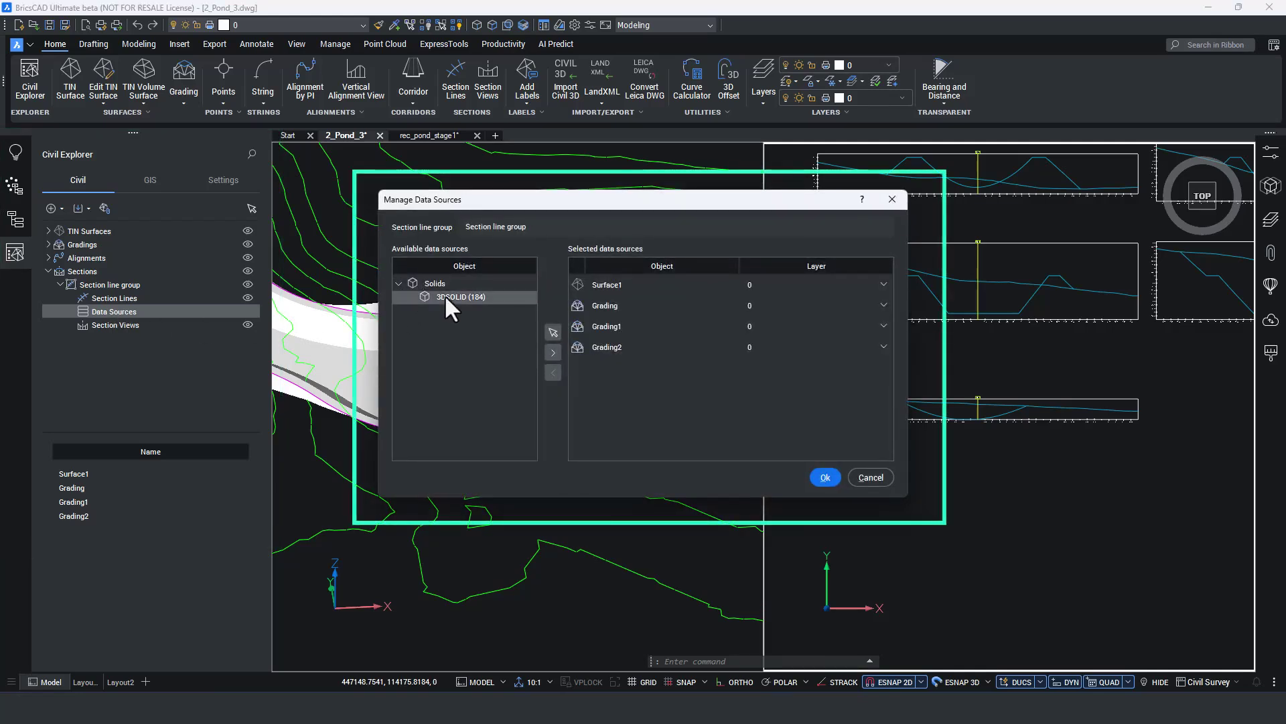
left_click(554, 351)
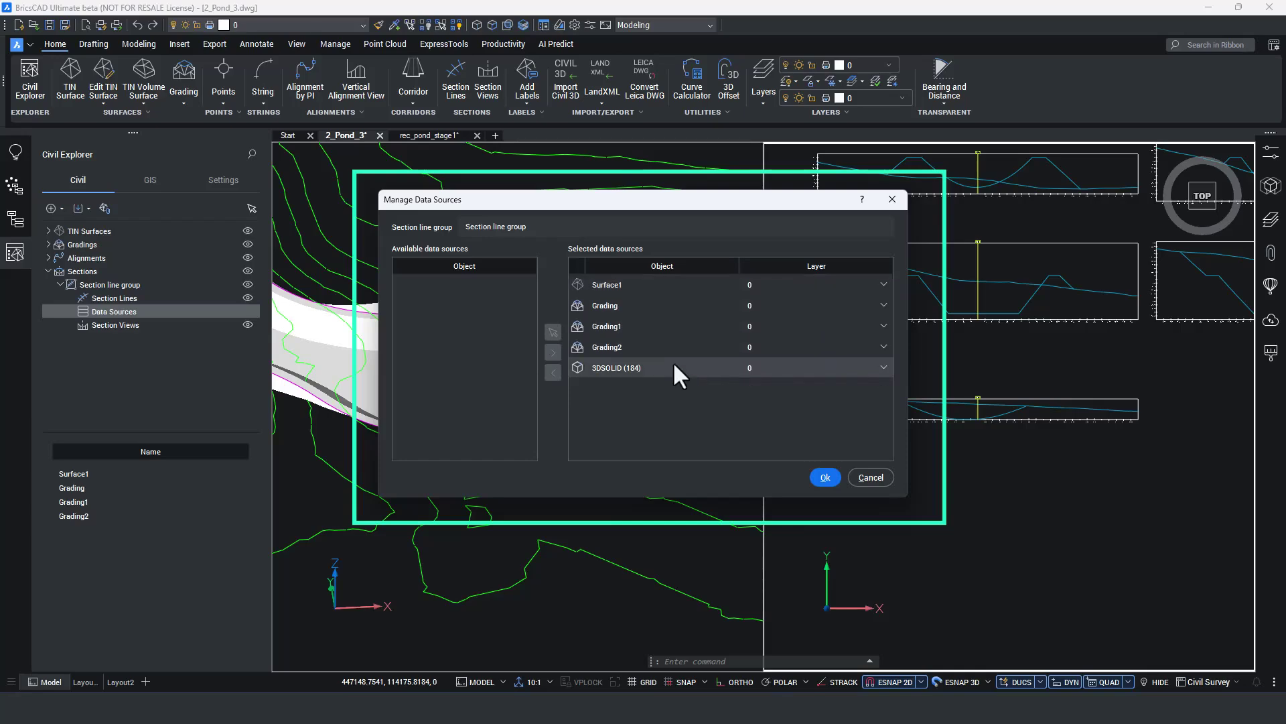
left_click(821, 477)
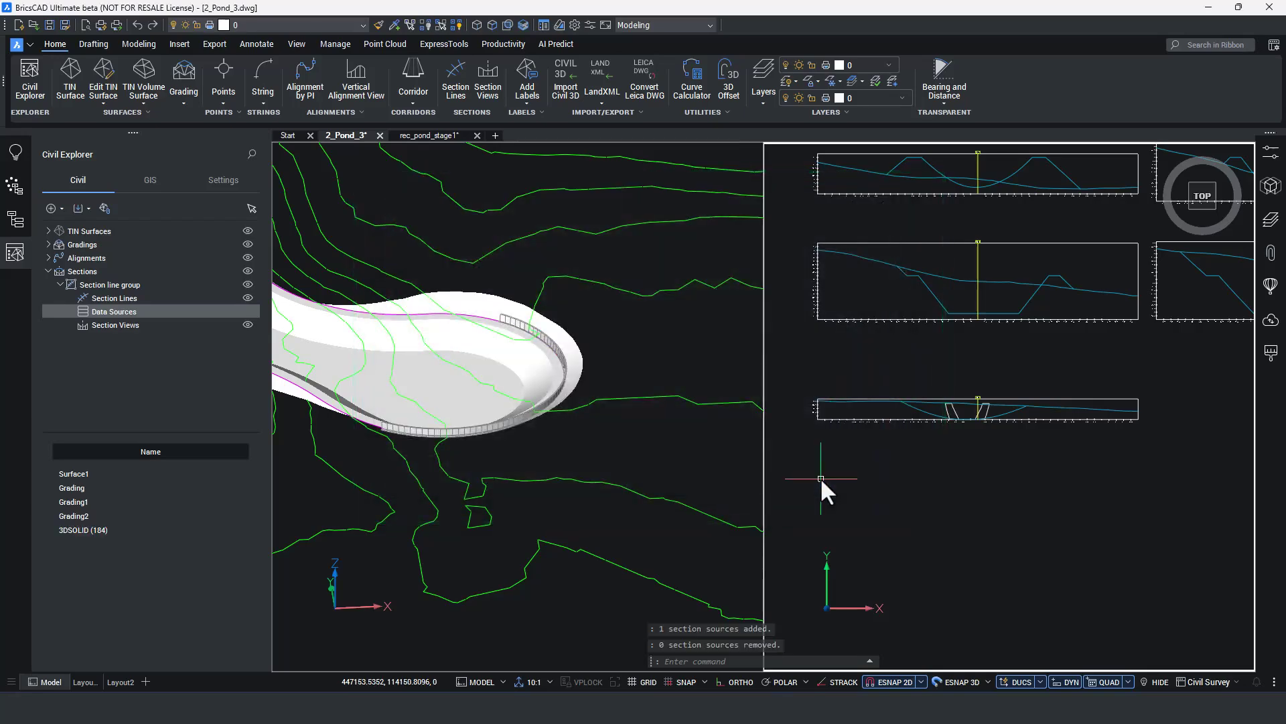
left_click(712, 195)
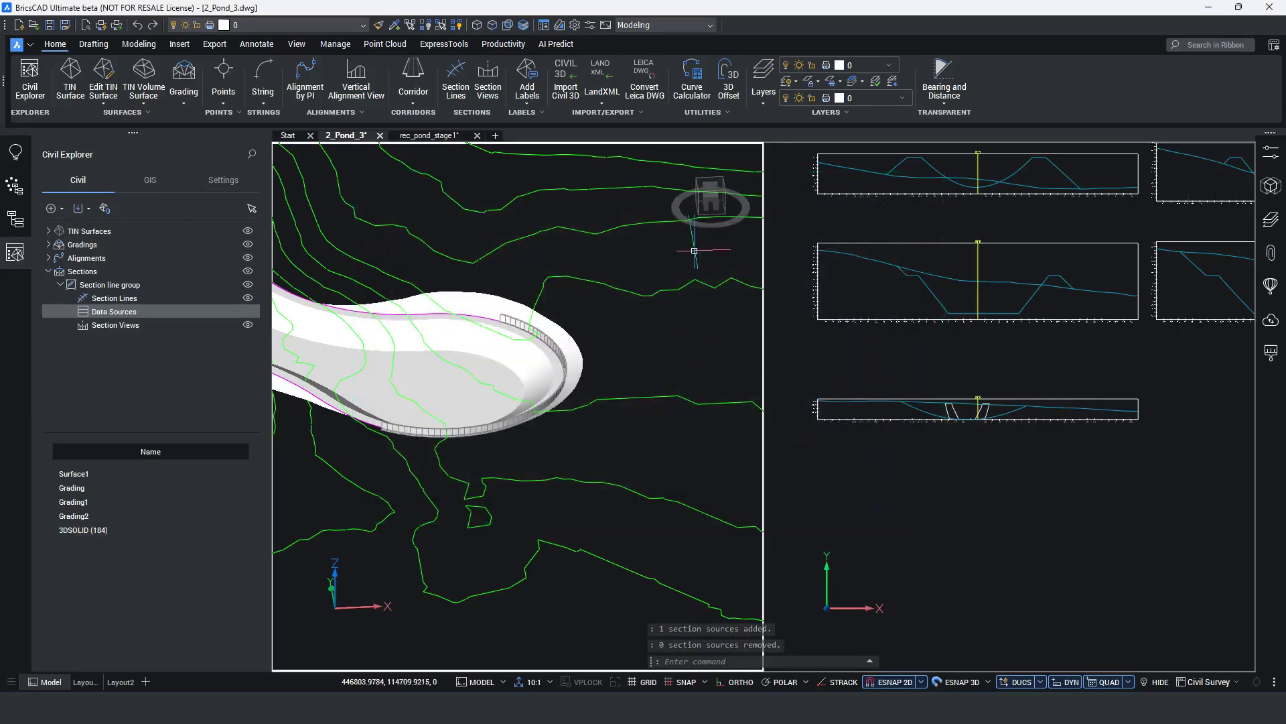
left_click(713, 191)
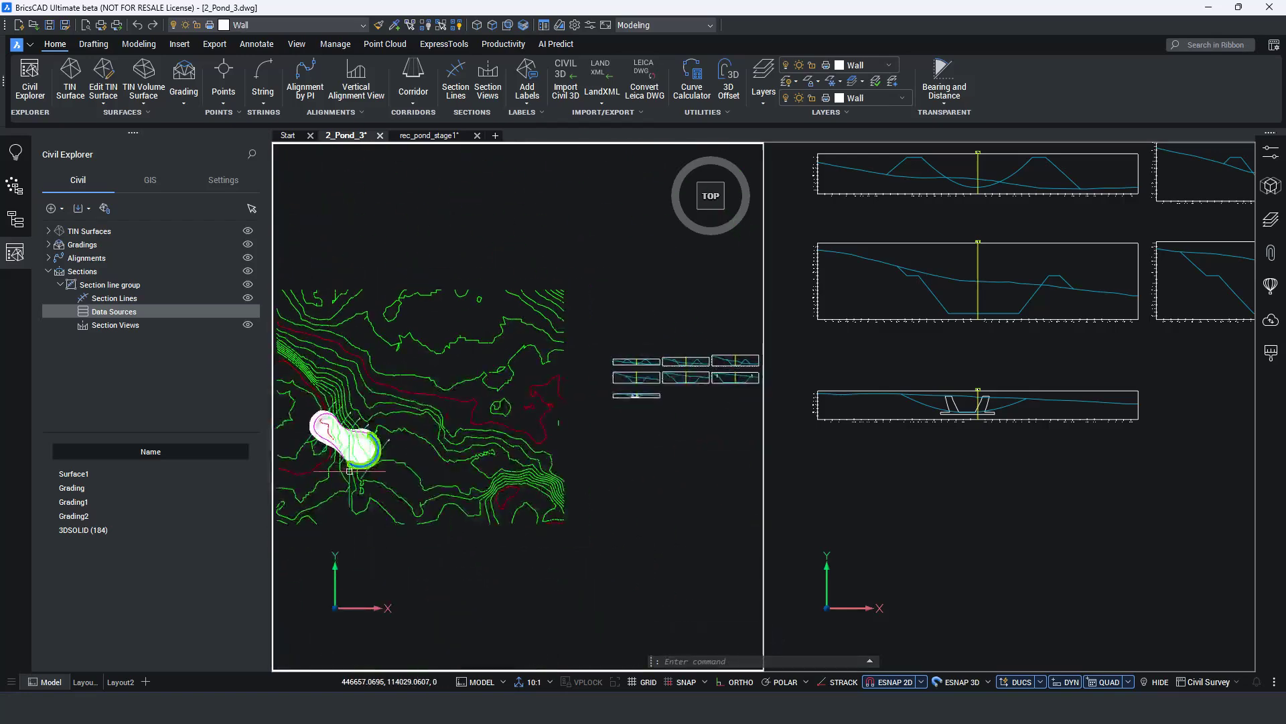
Move section line SL7 by its midpoint grip to a new position across the pond.
key("Escape")
scroll(350, 463, "up", 6)
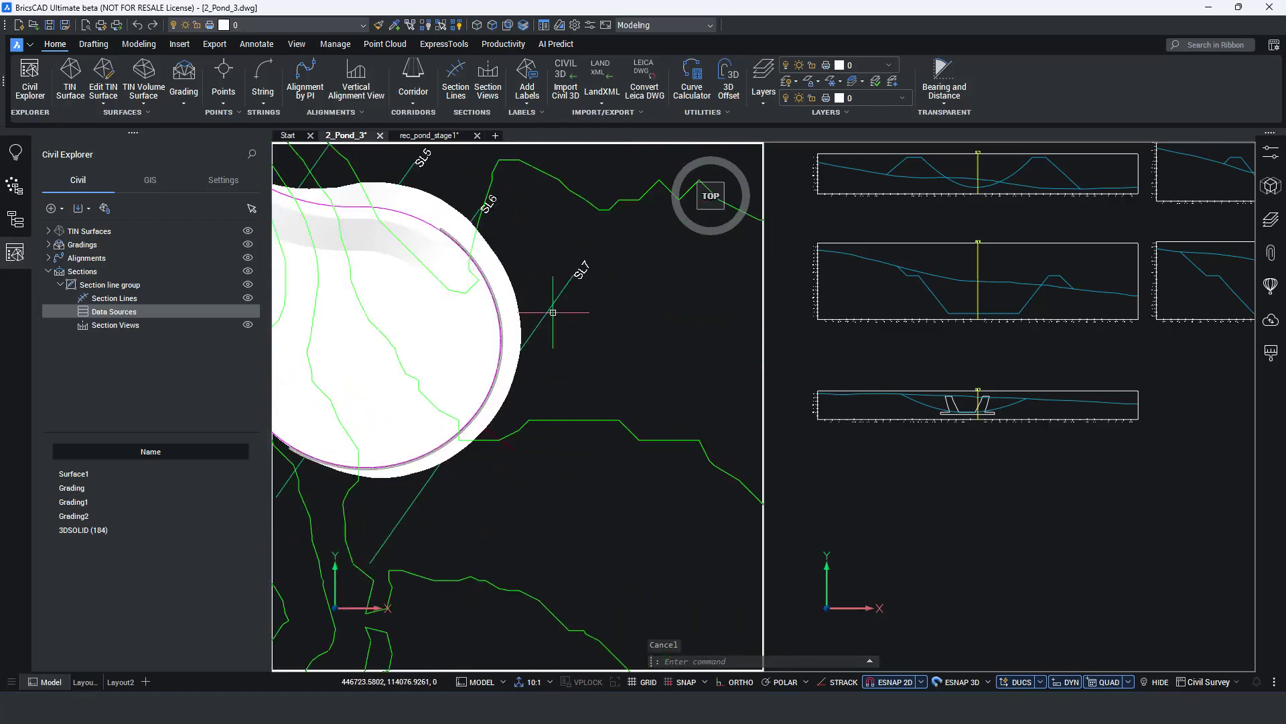
left_click(472, 419)
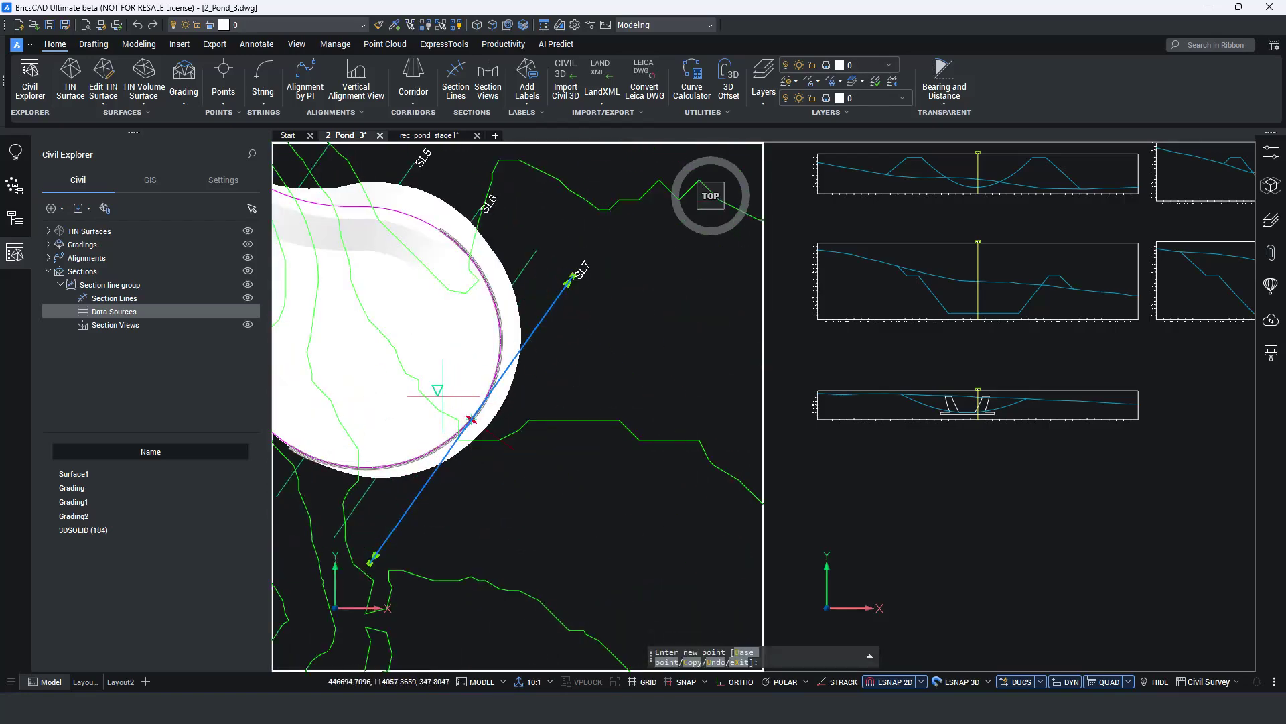
left_click(437, 394)
left_click(948, 517)
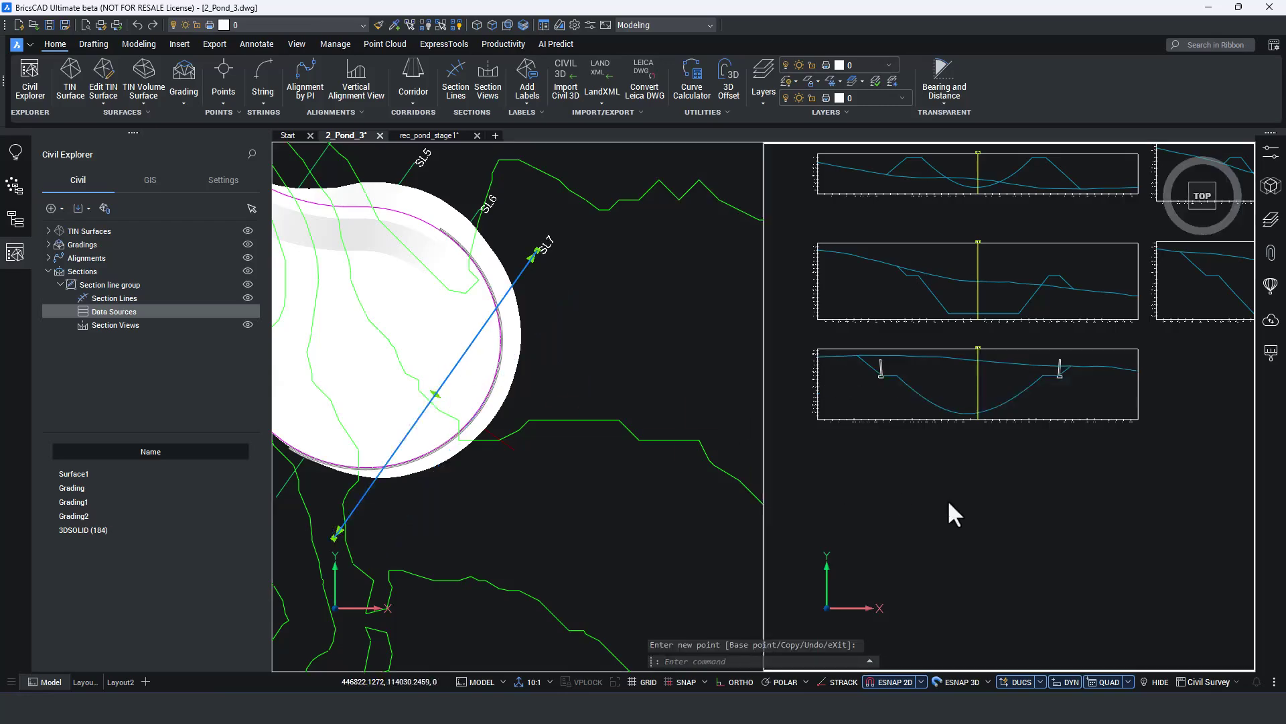
key("Escape")
Pan and zoom the right viewport to inspect the updated SL7 section view.
middle_click_drag(985, 481, 952, 516)
scroll(862, 404, "up", 3)
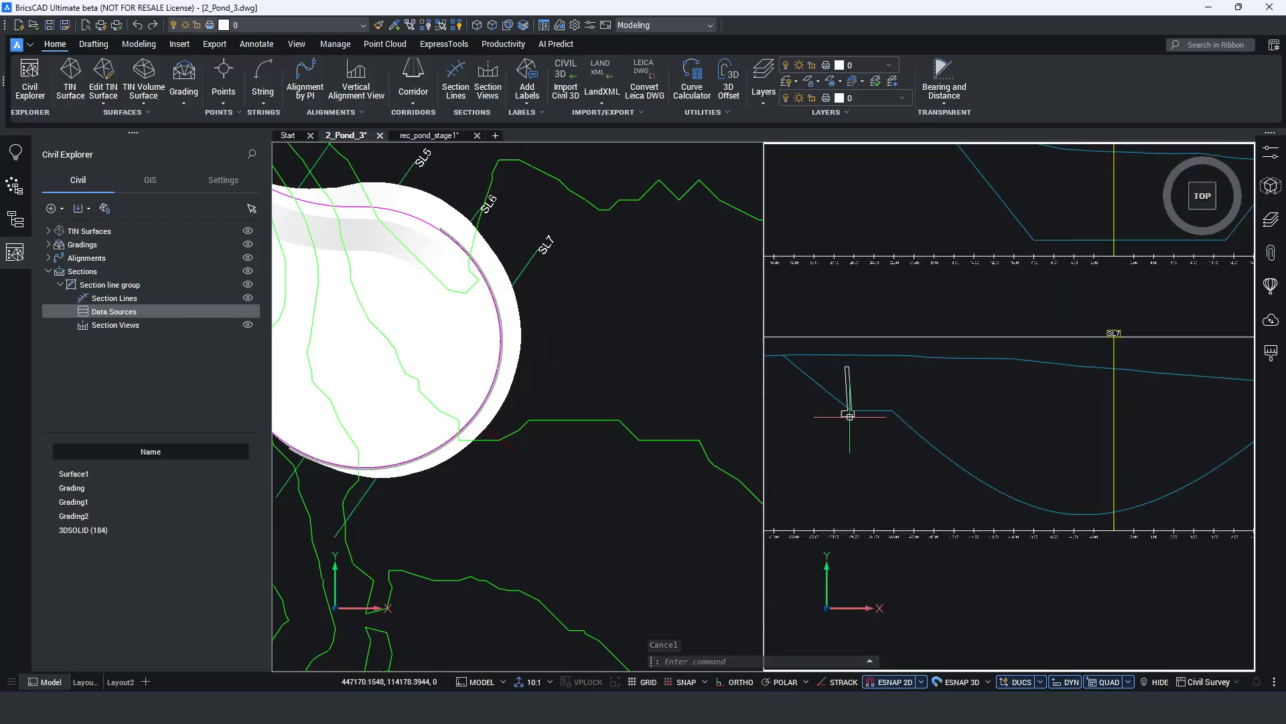
scroll(859, 412, "down", 1)
scroll(859, 415, "down", 2)
middle_click_drag(854, 416, 893, 425)
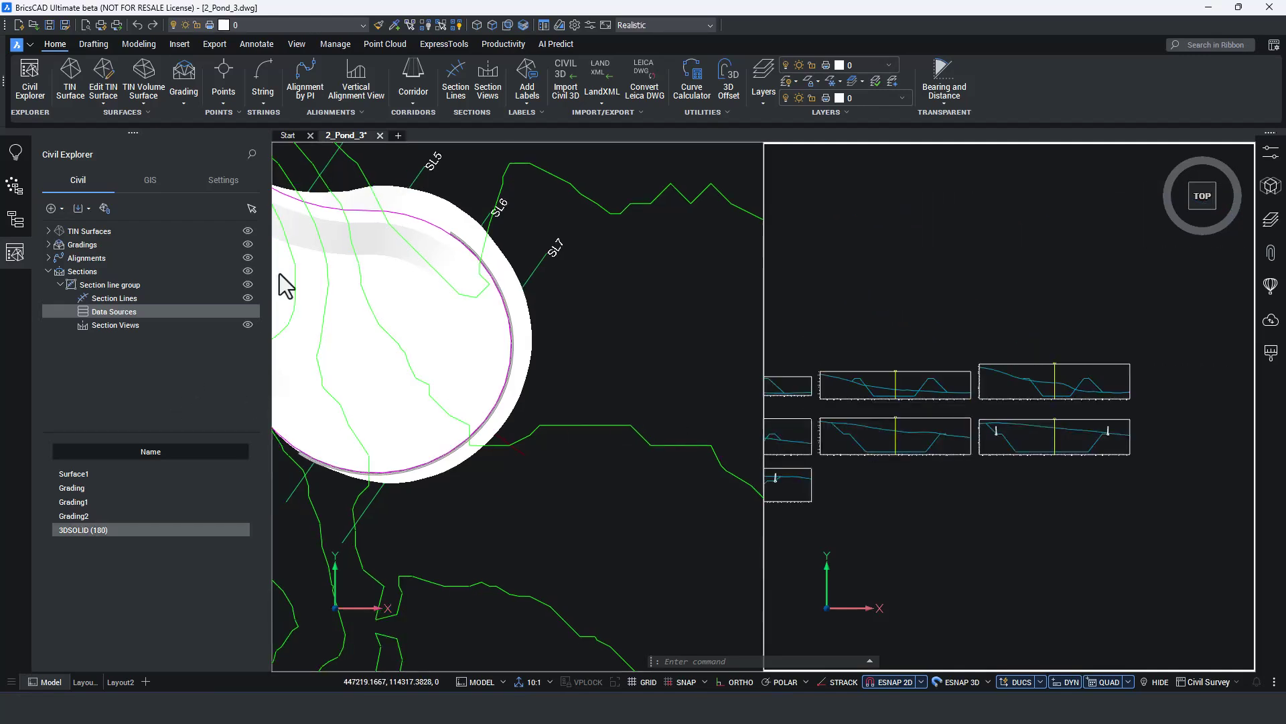
Start adding Offset elevation section view labels with the Default label style.
left_click(526, 98)
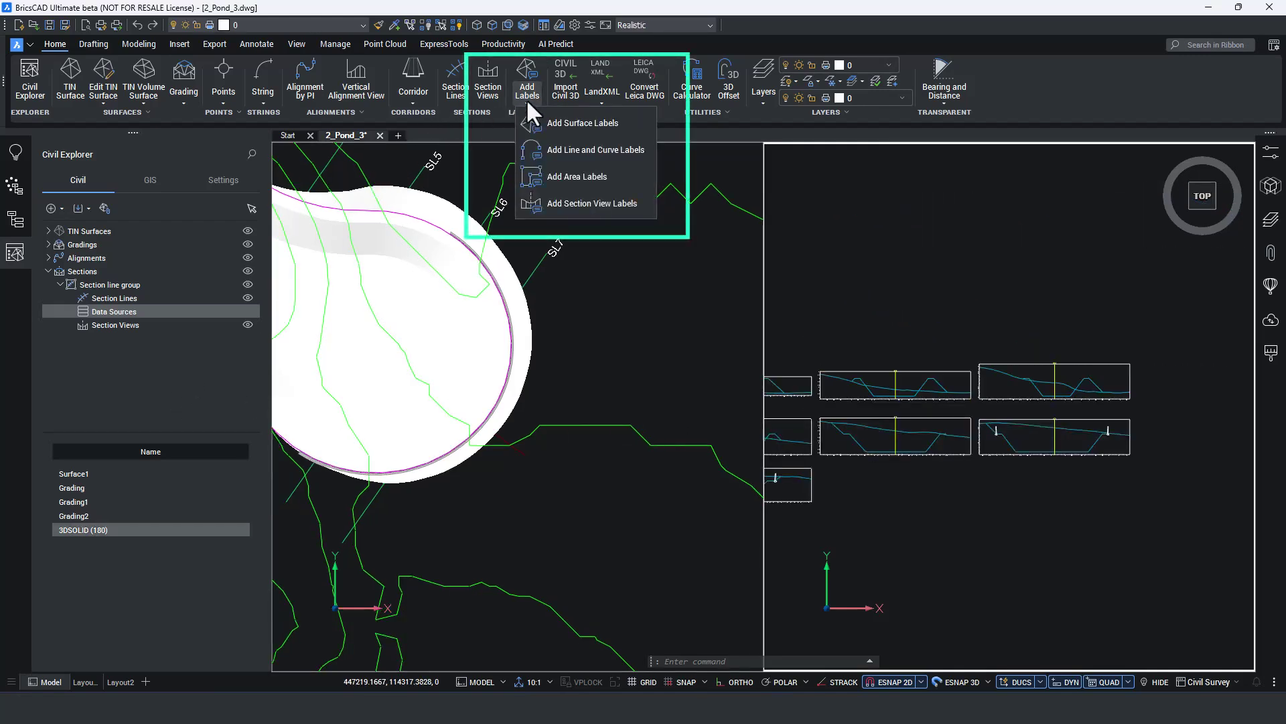
left_click(580, 203)
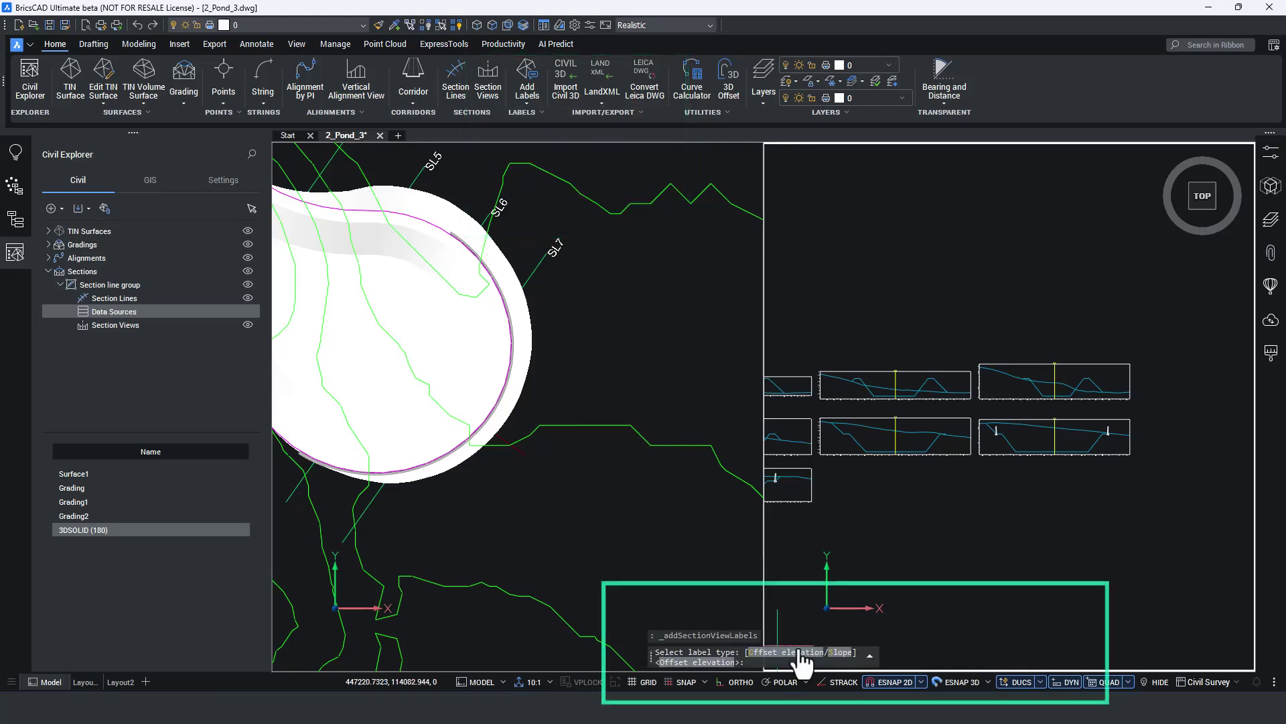
left_click(801, 652)
key("Return")
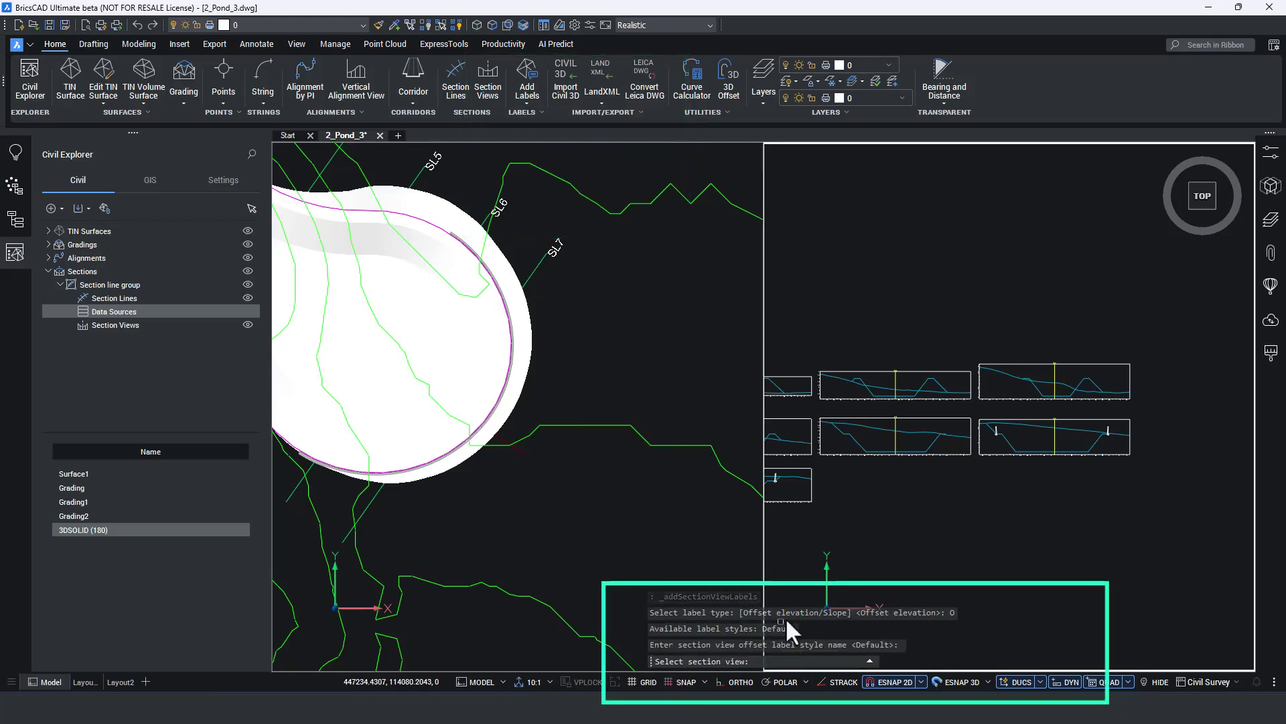
scroll(1036, 447, "up", 2)
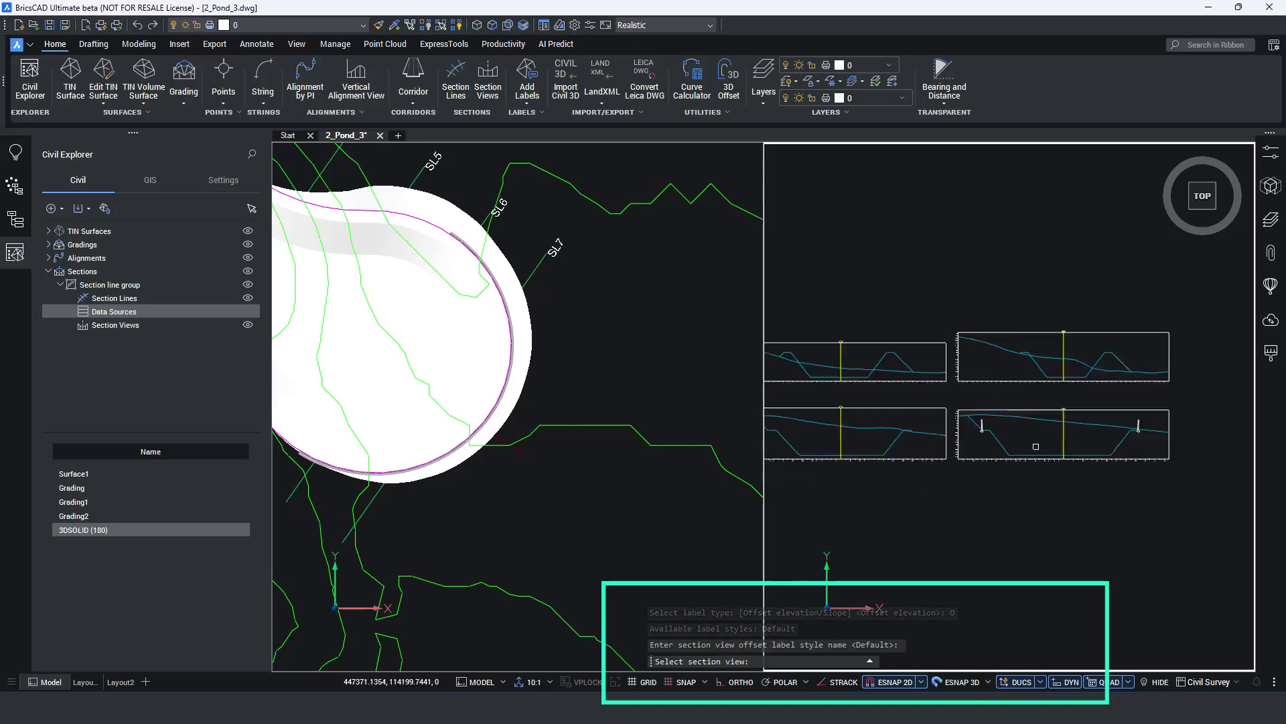
scroll(1036, 446, "up", 3)
On the wall's section view, label the wall base and the pond bottom at offset -22.8524.
left_click(1035, 446)
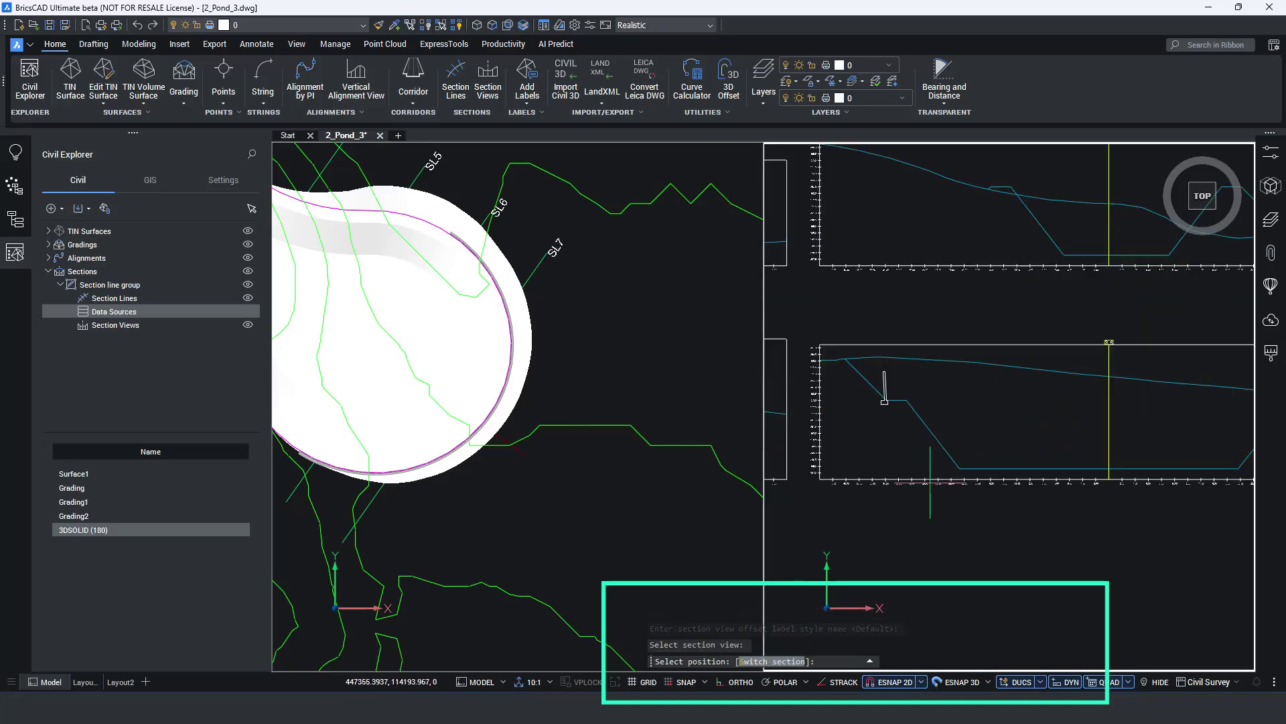
scroll(906, 400, "up", 2)
left_click(905, 391)
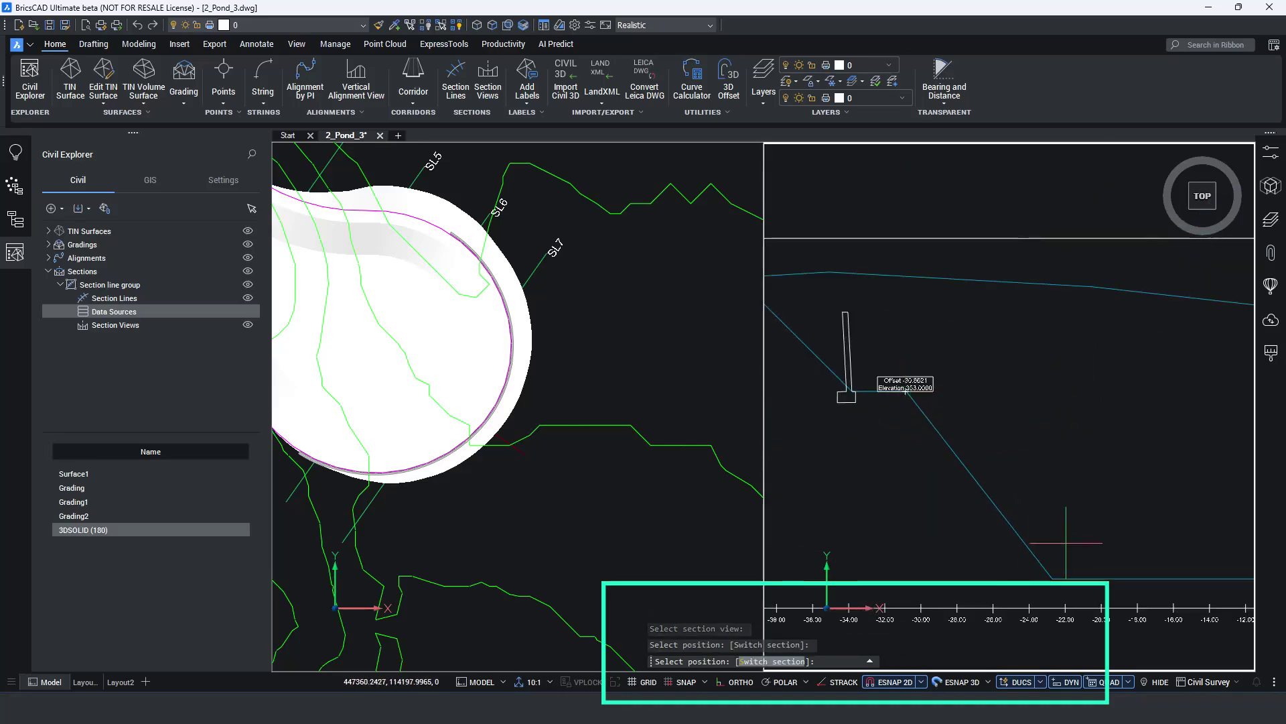
middle_click_drag(1066, 542, 936, 459)
left_click(905, 496)
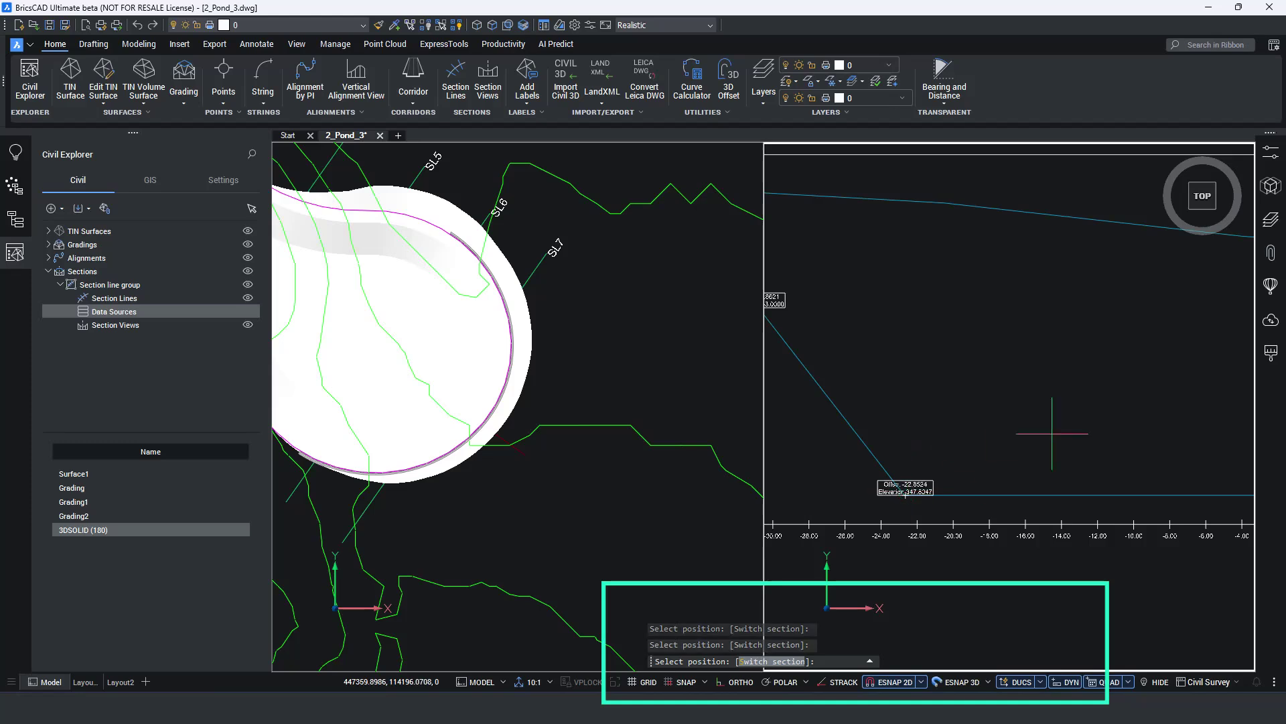
Label the point beside the wall at Offset 28.0601, Elevation 353.0000, and finish labelling.
middle_click_drag(1098, 415, 769, 459)
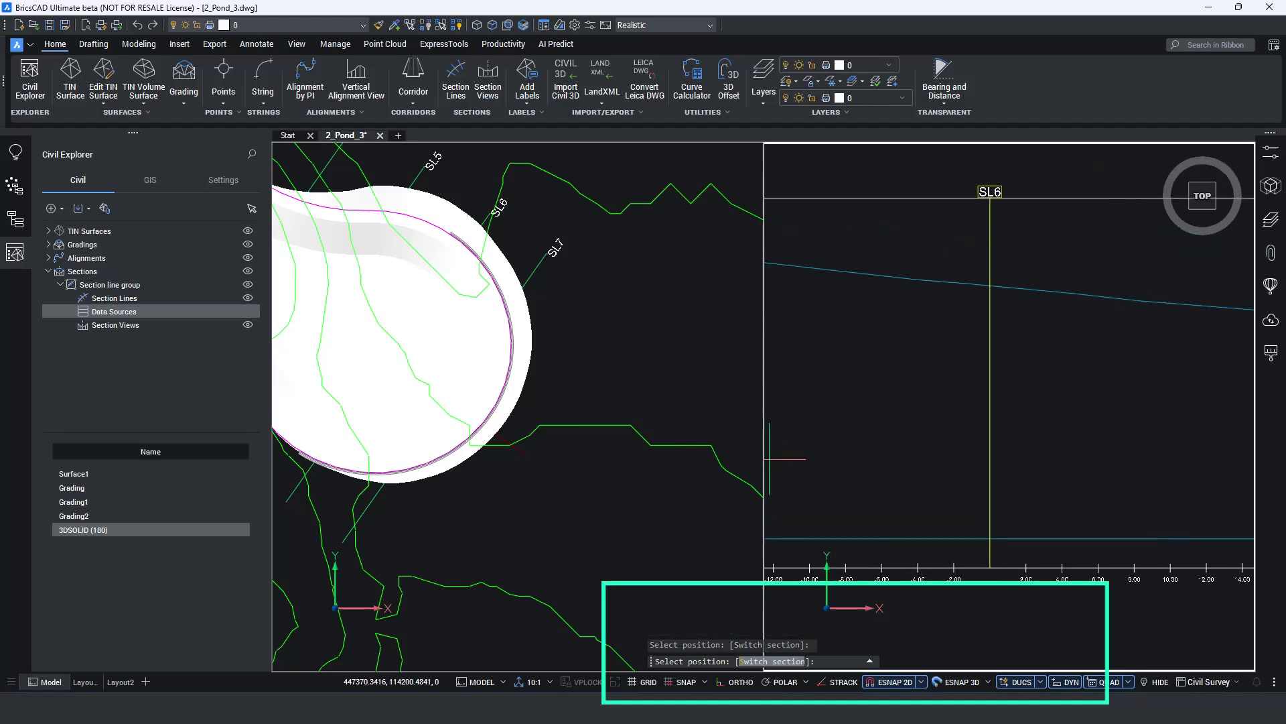
scroll(790, 459, "down", 3)
scroll(1093, 387, "up", 4)
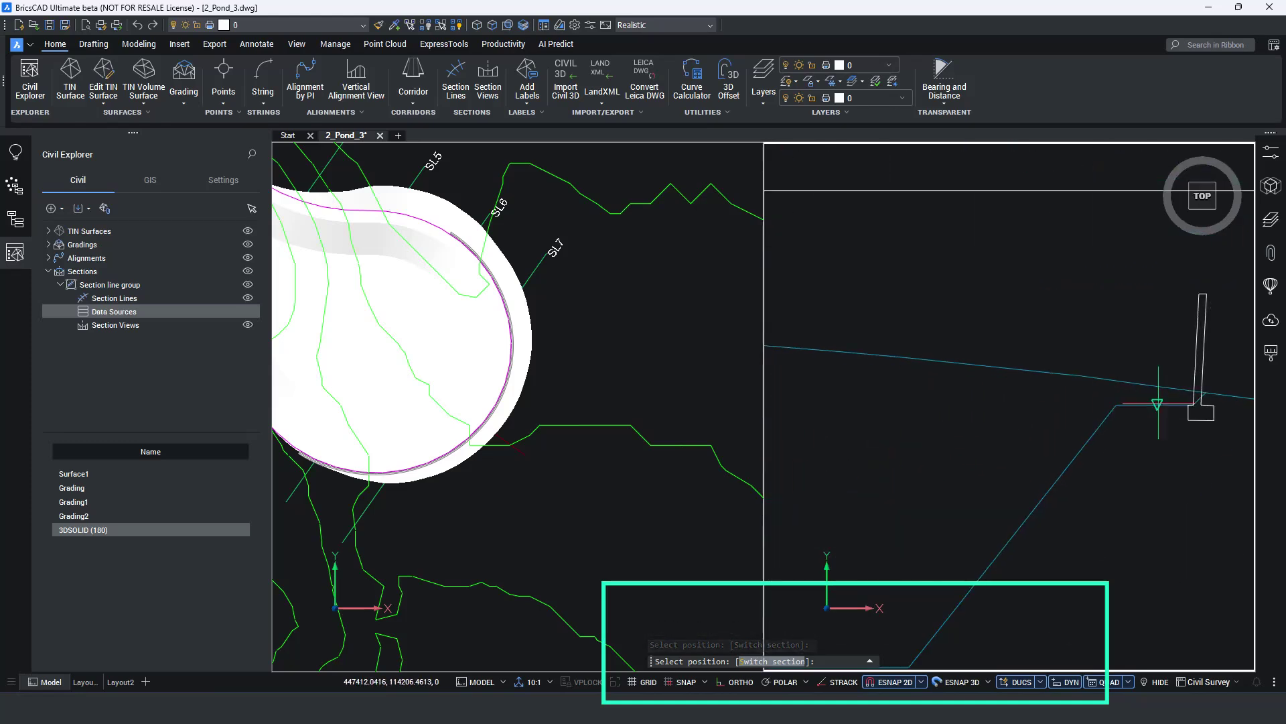
left_click(1121, 405)
key("Escape")
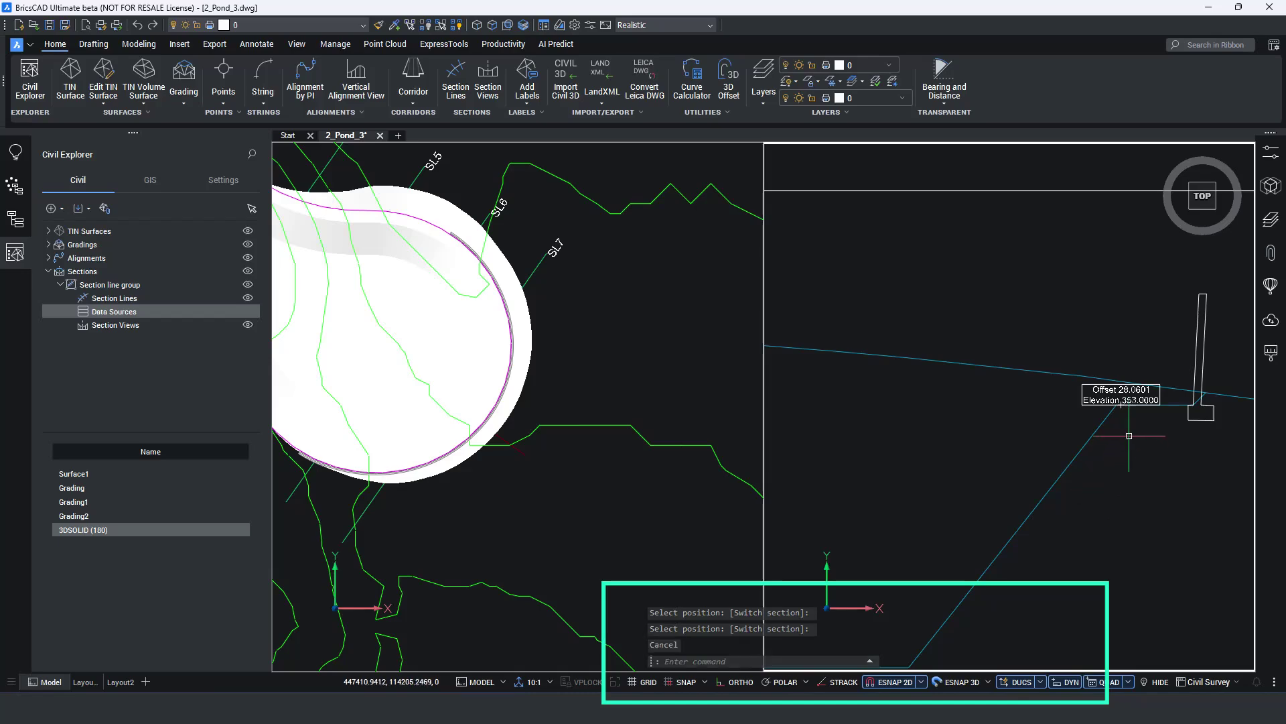
scroll(1045, 471, "up", 2)
middle_click_drag(1046, 471, 1007, 467)
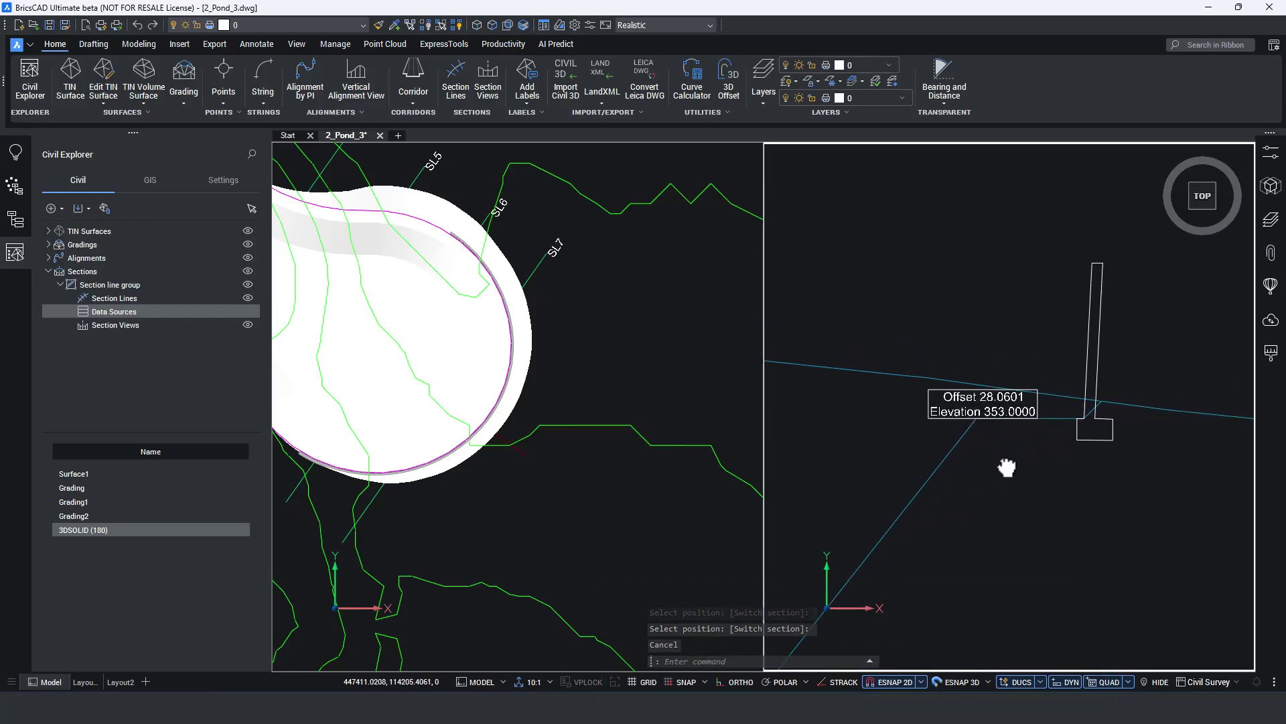